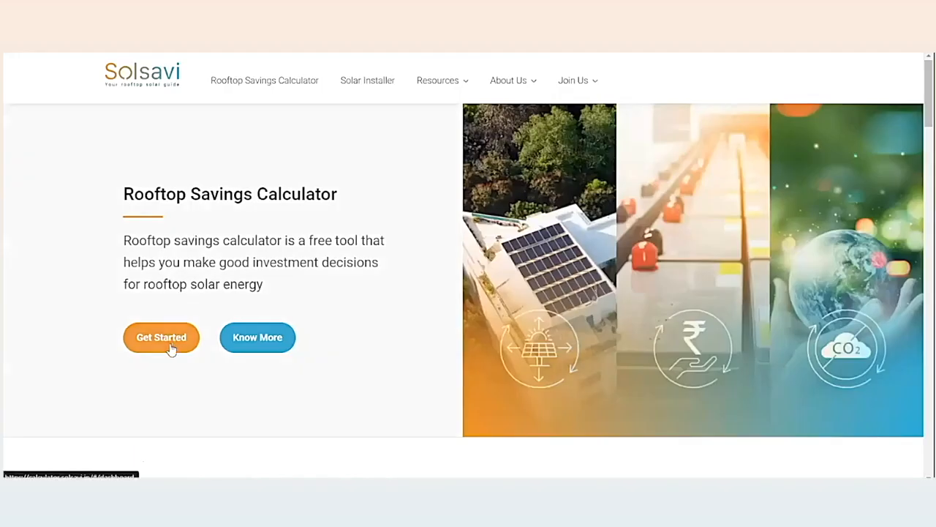
pyautogui.click(162, 340)
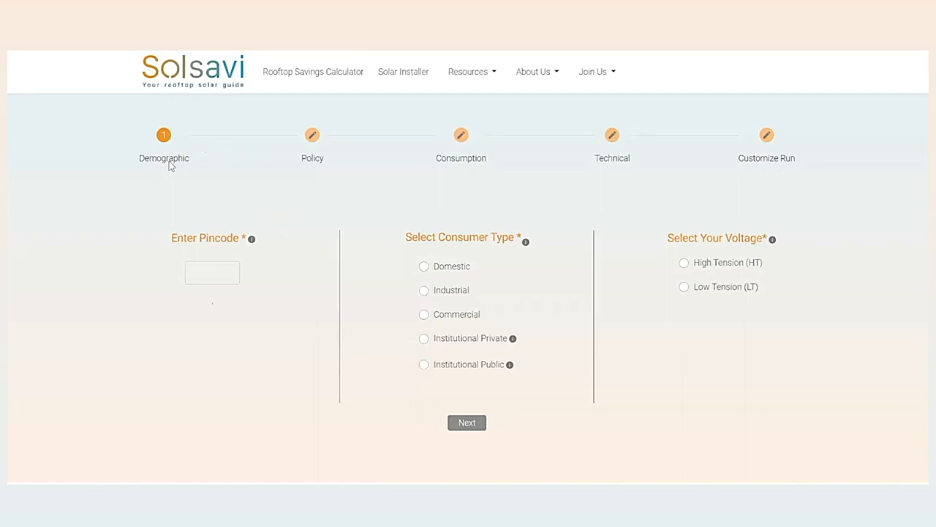
pyautogui.click(224, 272)
pyautogui.write('600')
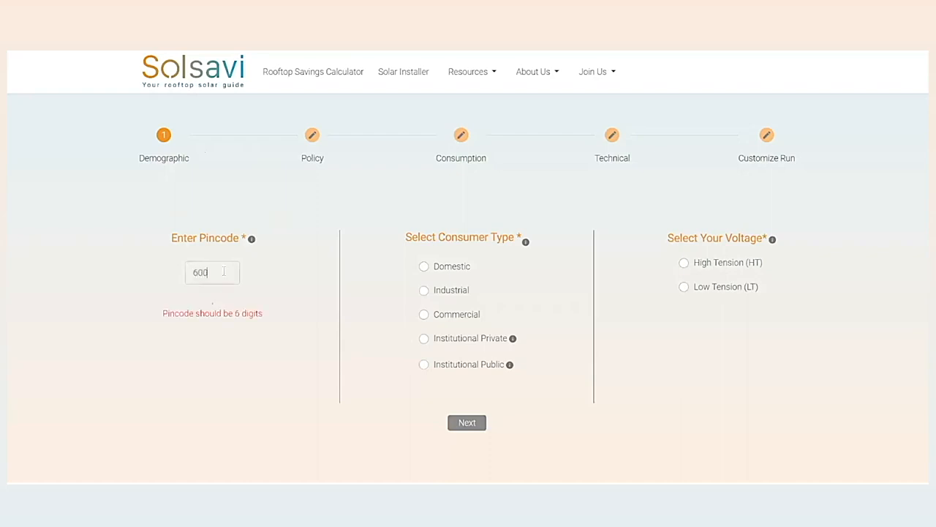
pyautogui.write('001')
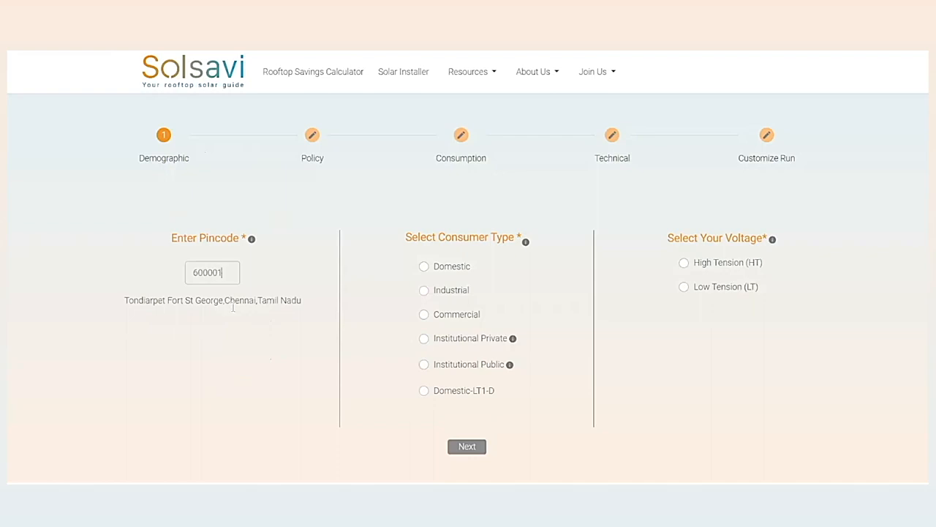
pyautogui.moveTo(310, 305); pyautogui.dragTo(123, 301)
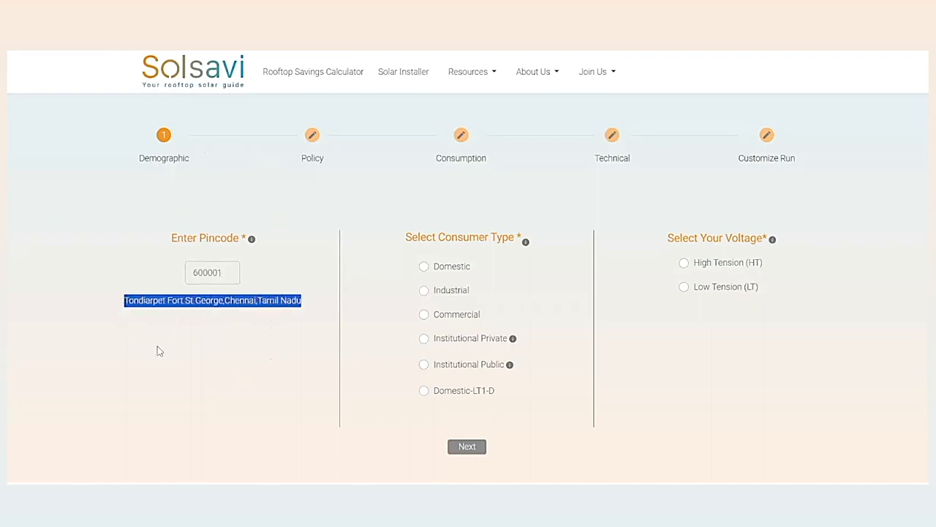
pyautogui.click(223, 271)
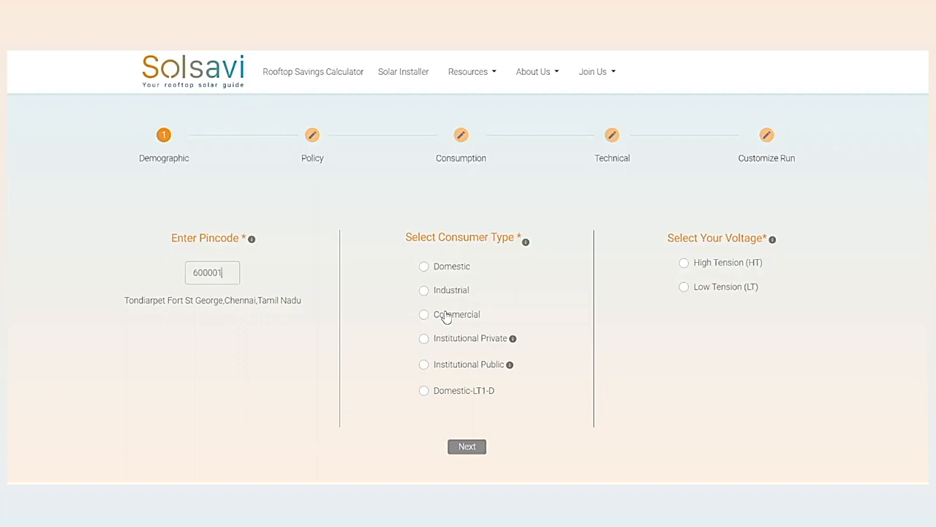
# Set the consumer type to Commercial with High Tension (HT) voltage, and continue to the Policy stage.
pyautogui.click(445, 317)
pyautogui.click(731, 265)
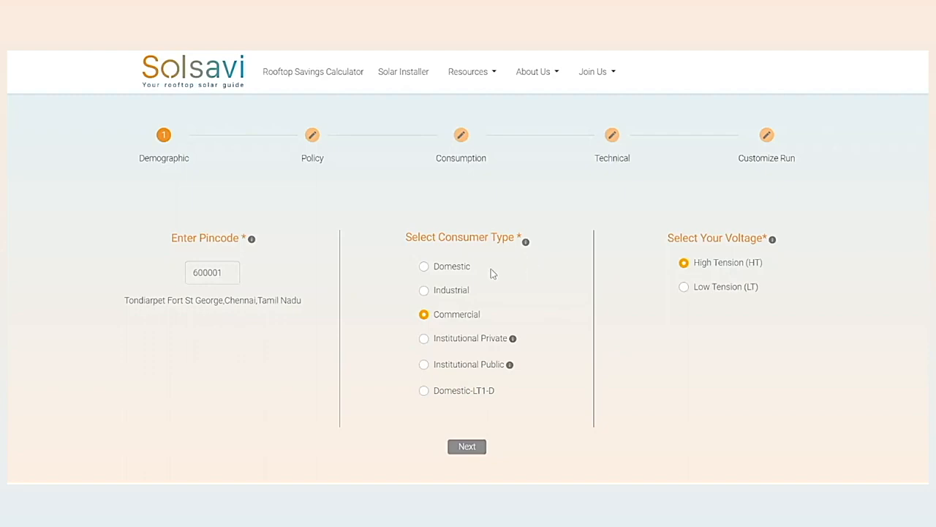
pyautogui.click(468, 274)
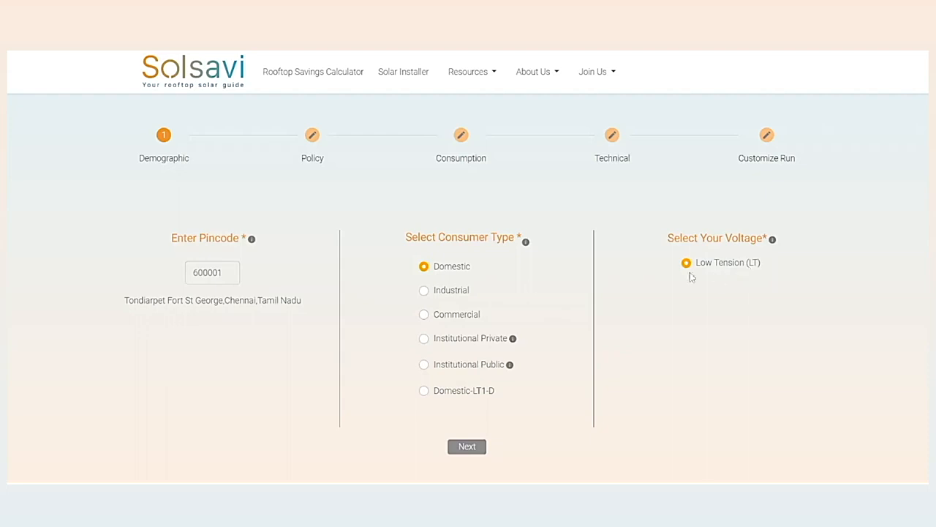
pyautogui.click(445, 319)
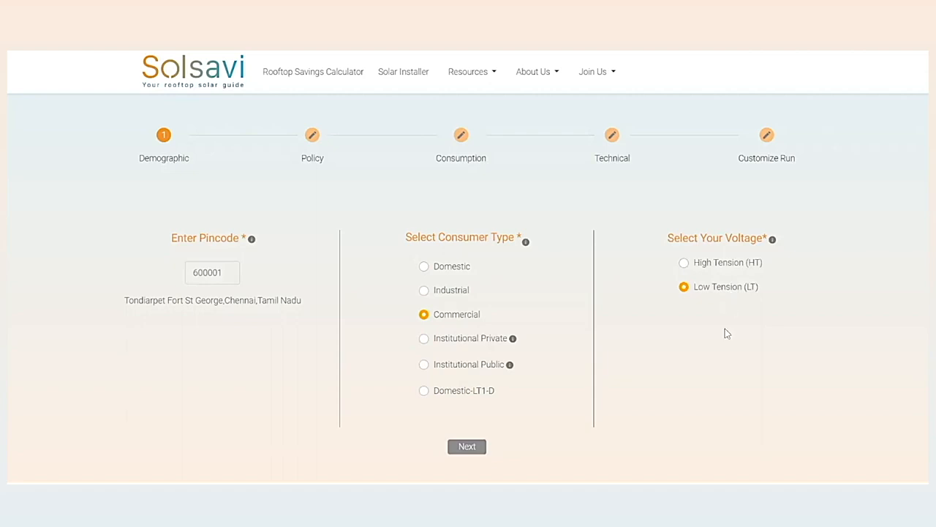
pyautogui.click(728, 270)
pyautogui.click(465, 447)
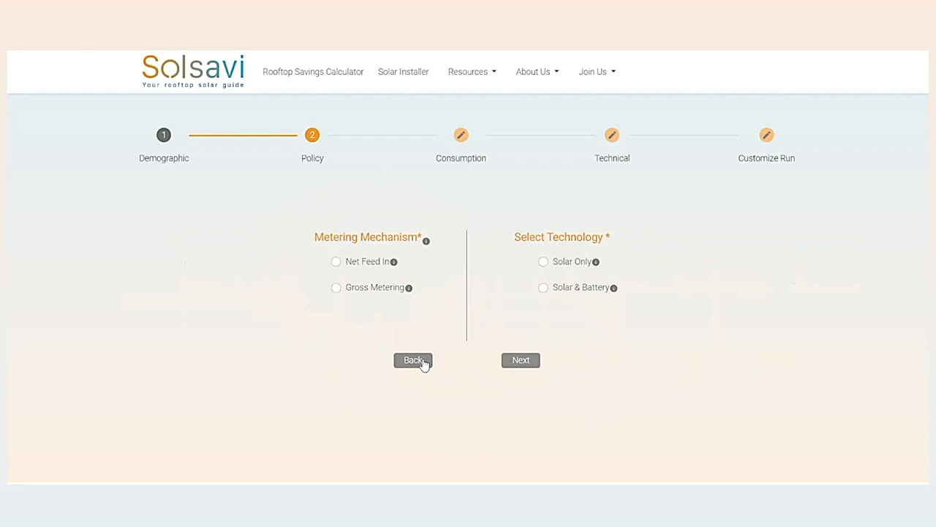
# View the policy options for the Domestic consumer type, and return to the Policy stage with Commercial and High Tension (HT) selected.
pyautogui.click(419, 359)
pyautogui.click(452, 272)
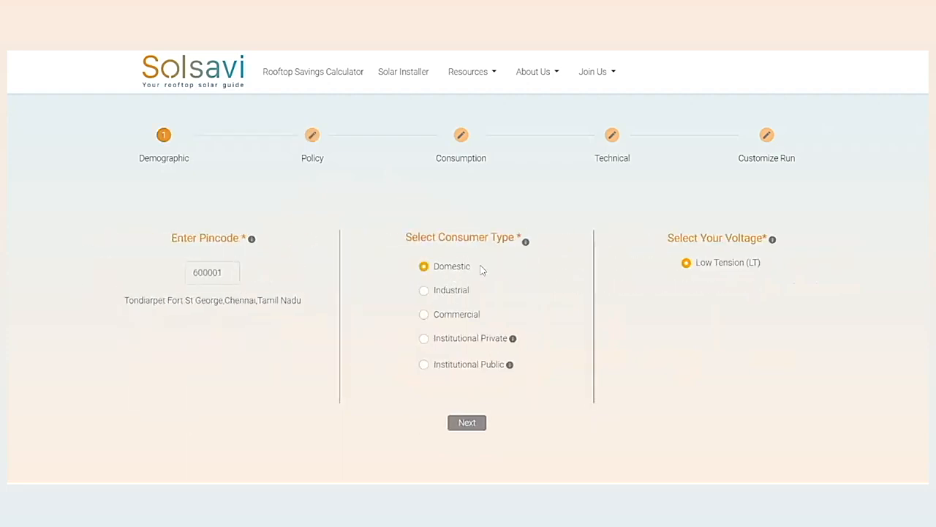
pyautogui.click(468, 423)
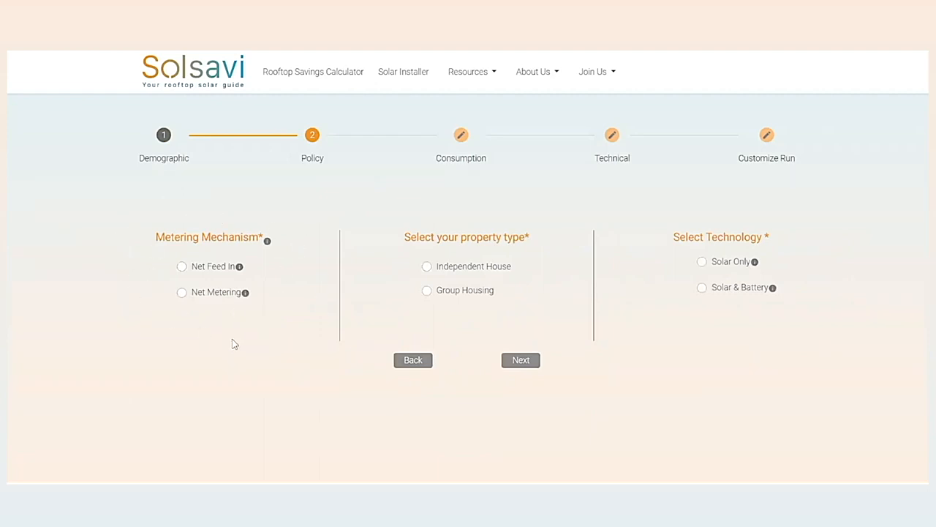
pyautogui.click(411, 360)
pyautogui.click(458, 320)
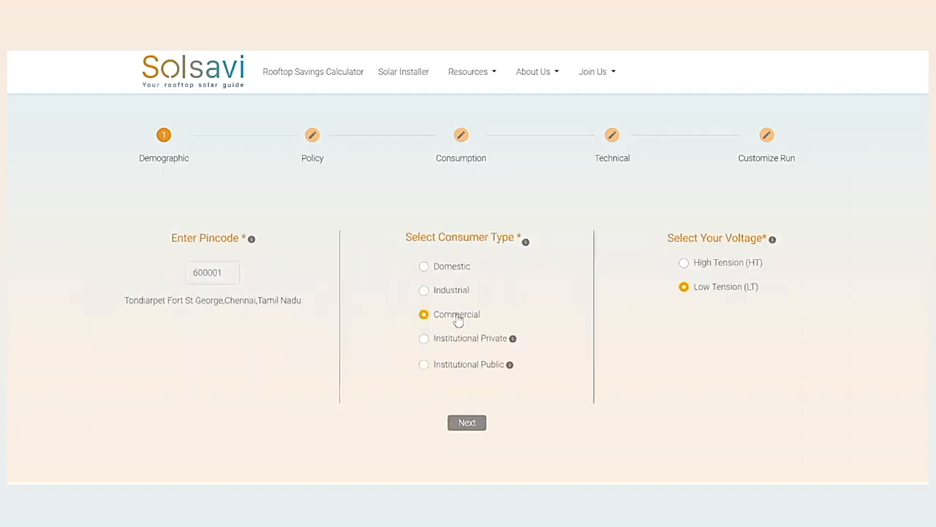
pyautogui.click(710, 265)
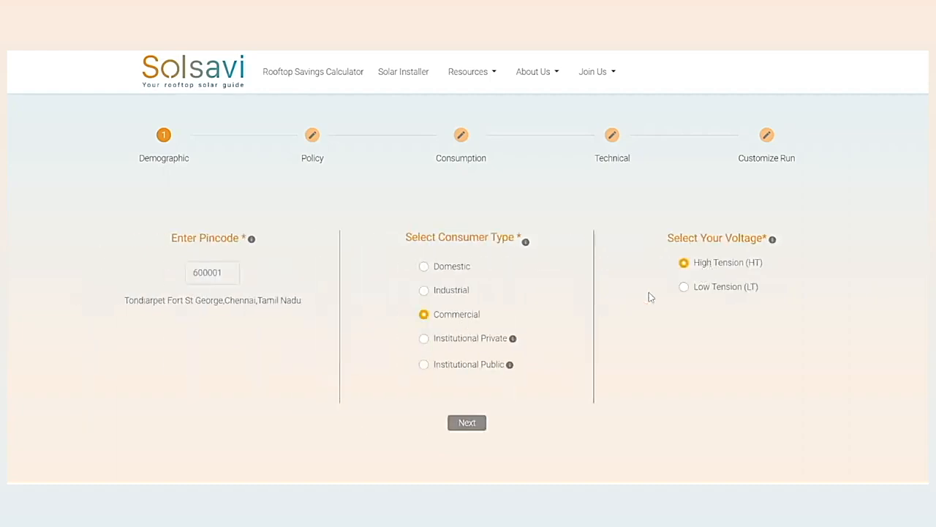
pyautogui.click(474, 426)
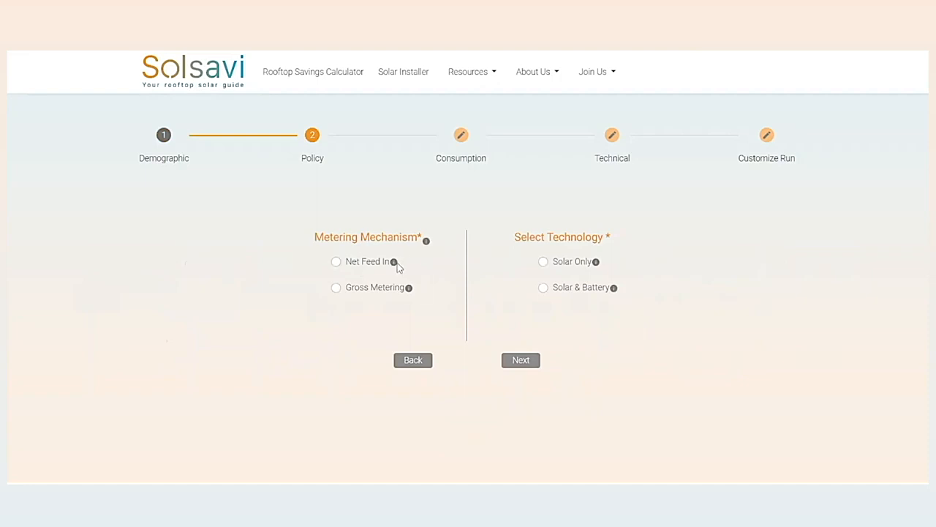
# Select the Net Feed In metering mechanism with Solar & Battery technology, and continue to the Consumption stage.
pyautogui.moveTo(394, 263)
pyautogui.moveTo(408, 291)
pyautogui.click(372, 269)
pyautogui.click(576, 298)
pyautogui.click(530, 361)
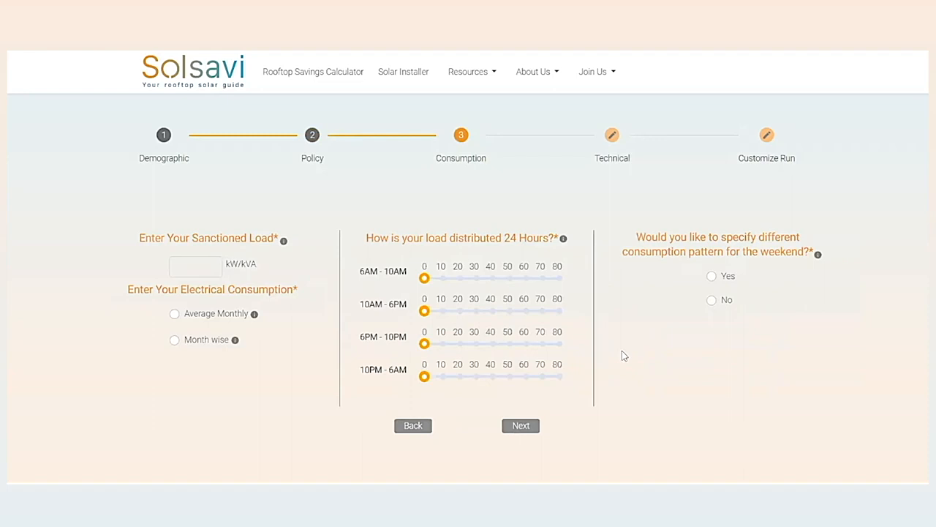
# Set the sanctioned load to 120 kW/kVA.
pyautogui.click(208, 266)
pyautogui.write('120')
pyautogui.press('BackSpace')
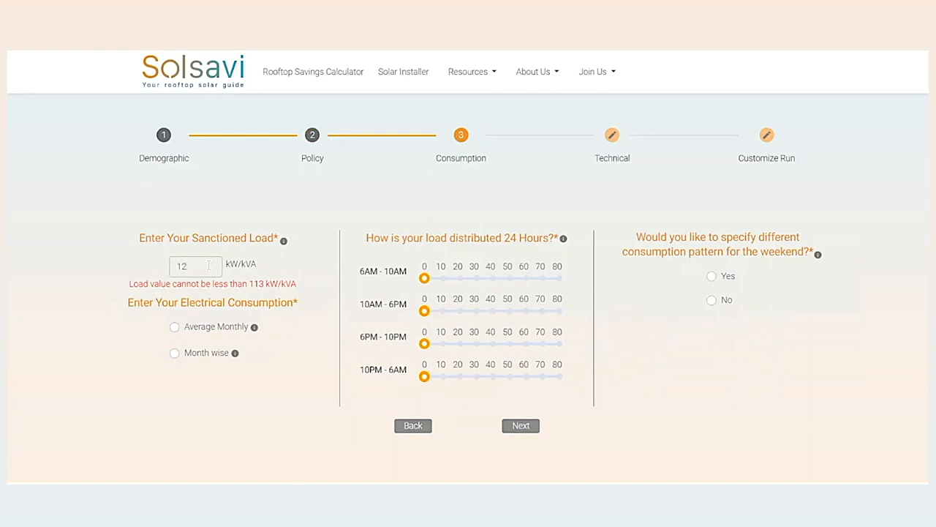
pyautogui.write('0')
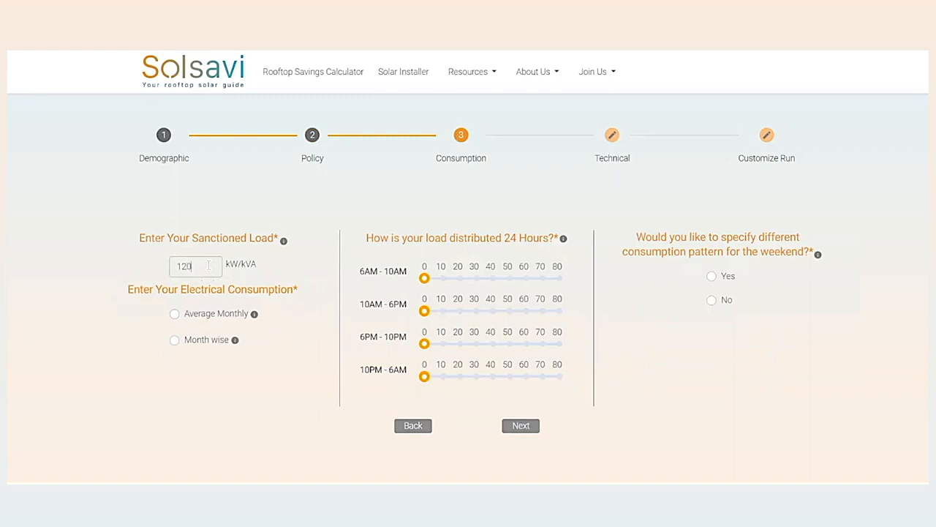
# Look at the month-wise consumption fields, and enter the electrical consumption as a monthly average of 10000 kWh.
pyautogui.click(229, 322)
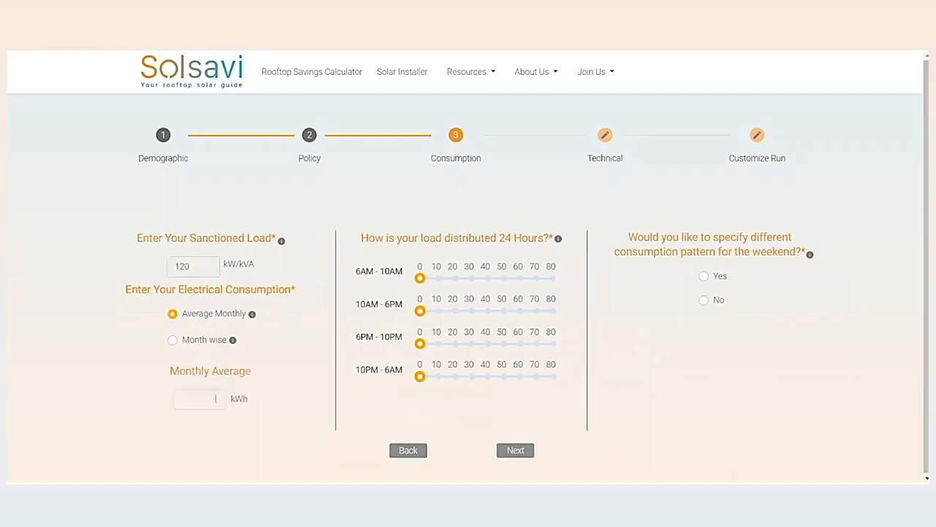
pyautogui.click(216, 398)
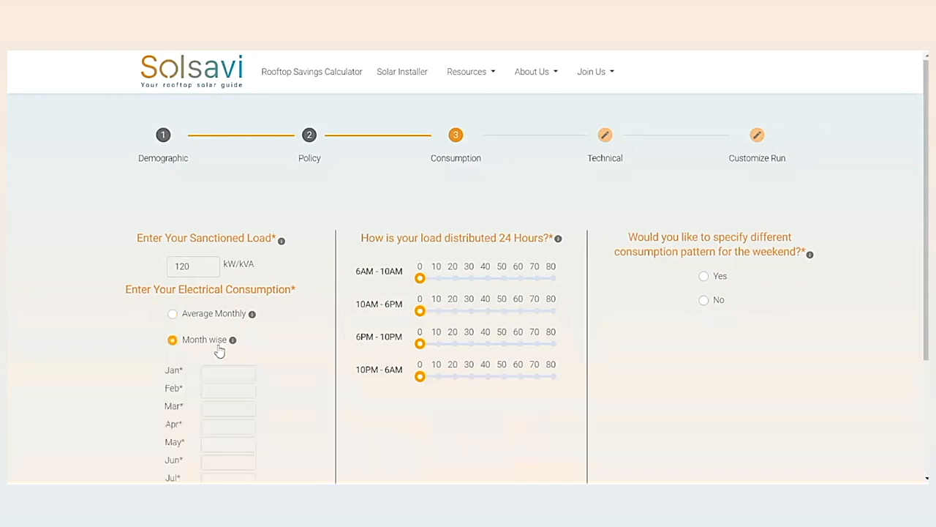
pyautogui.scroll(-3, 219, 349)
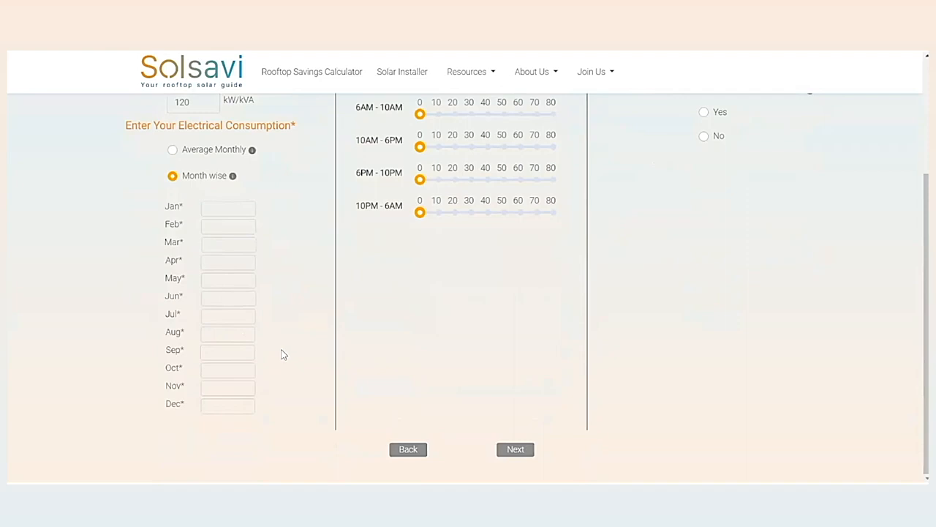
pyautogui.click(219, 151)
pyautogui.click(197, 399)
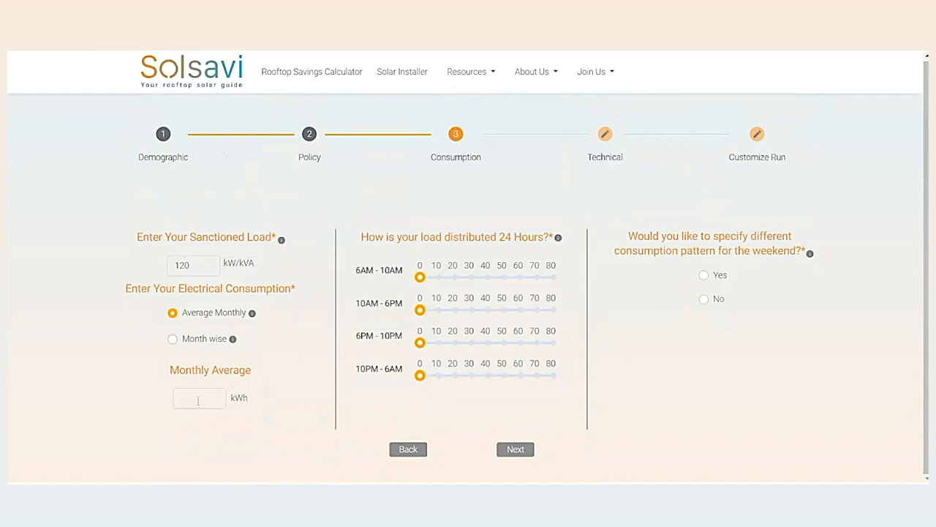
pyautogui.write('10000')
# Distribute the 24-hour load as 10 for 6AM-10AM, 50 for 10AM-6PM, 30 for 6PM-10PM and 10 for 10PM-6AM.
pyautogui.moveTo(475, 312); pyautogui.dragTo(503, 311)
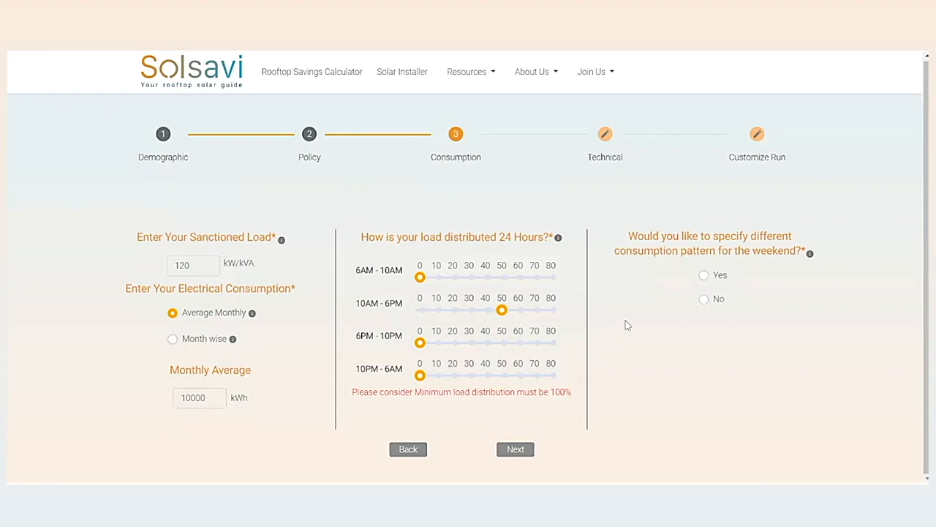
pyautogui.click(469, 343)
pyautogui.click(436, 375)
pyautogui.click(437, 278)
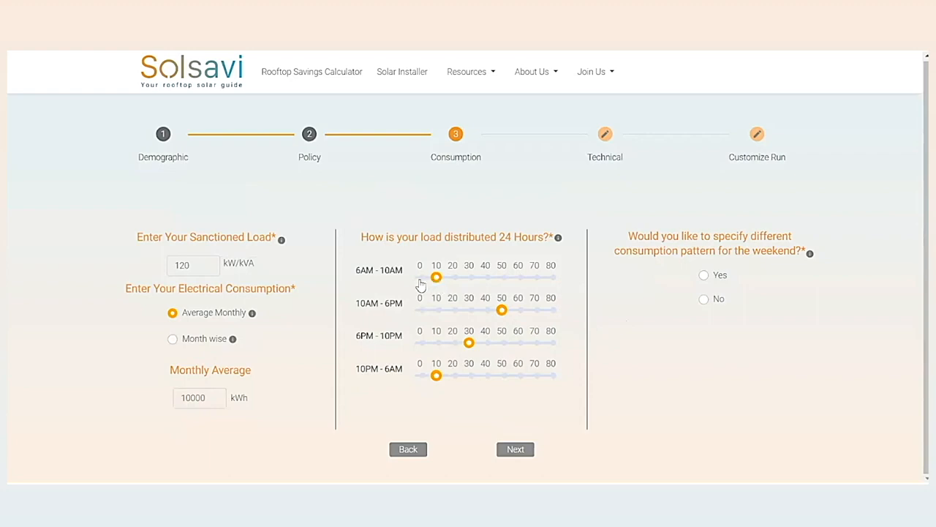
# Try load shares of 0 and 20 for 6AM-10AM, and set that period back to 10.
pyautogui.click(420, 278)
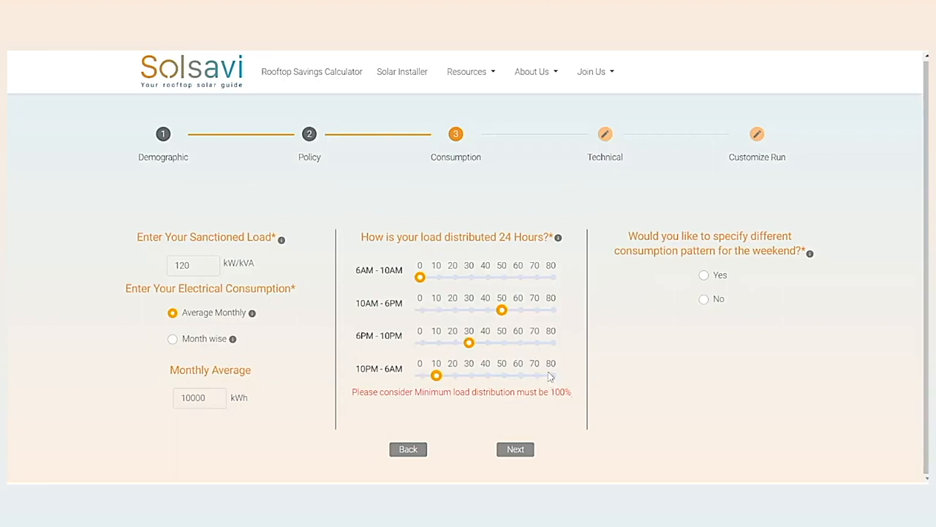
pyautogui.click(456, 282)
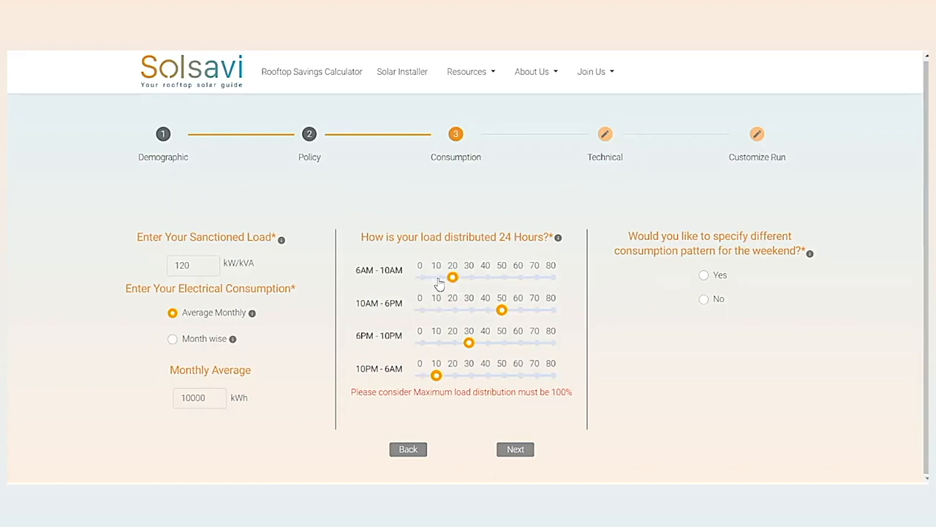
pyautogui.click(436, 280)
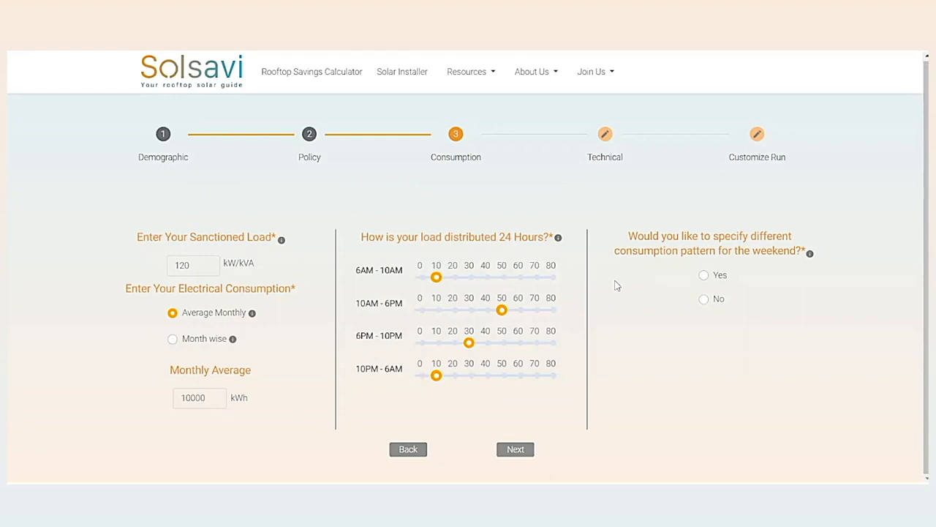
# Choose a different weekend pattern and distribute its consumption as 20 for 6AM-10AM, 40 for 10AM-6PM, 30 for 6PM-10PM and 10 for 10PM-6AM.
pyautogui.click(725, 284)
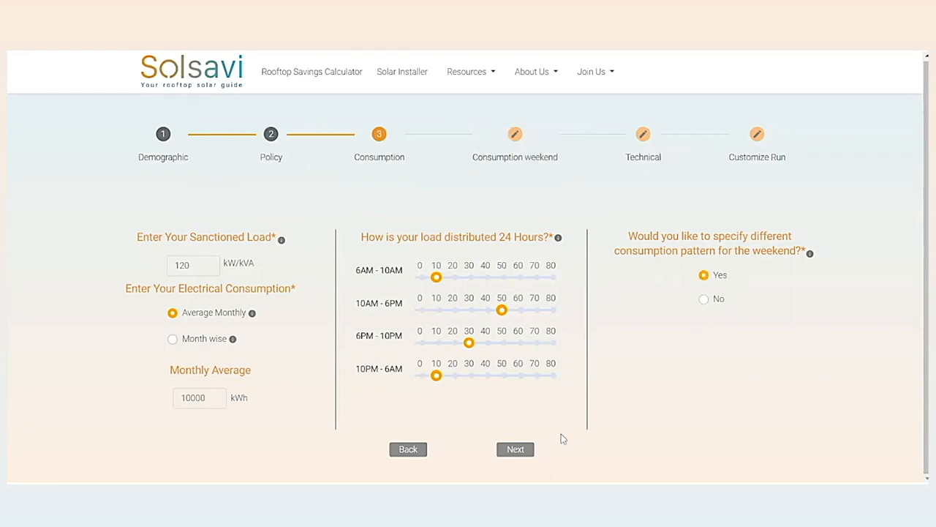
pyautogui.click(524, 451)
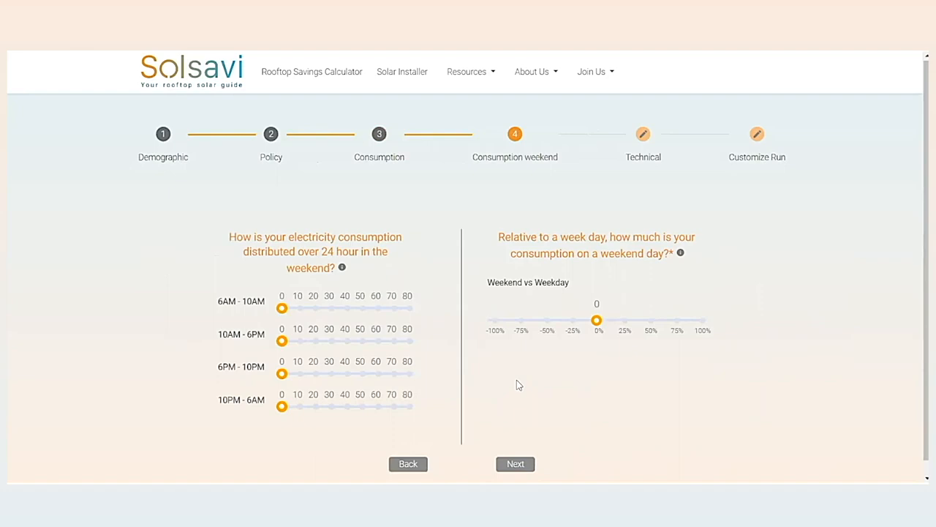
pyautogui.click(346, 343)
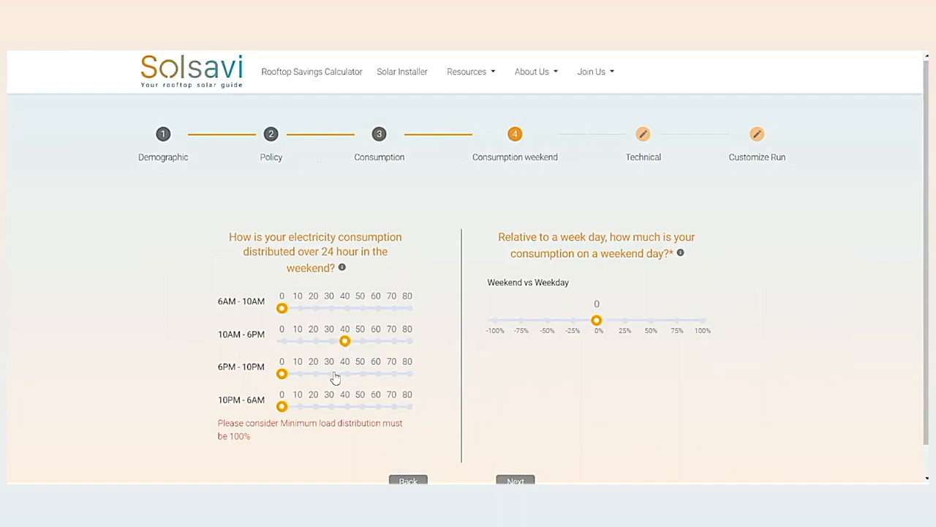
pyautogui.click(334, 376)
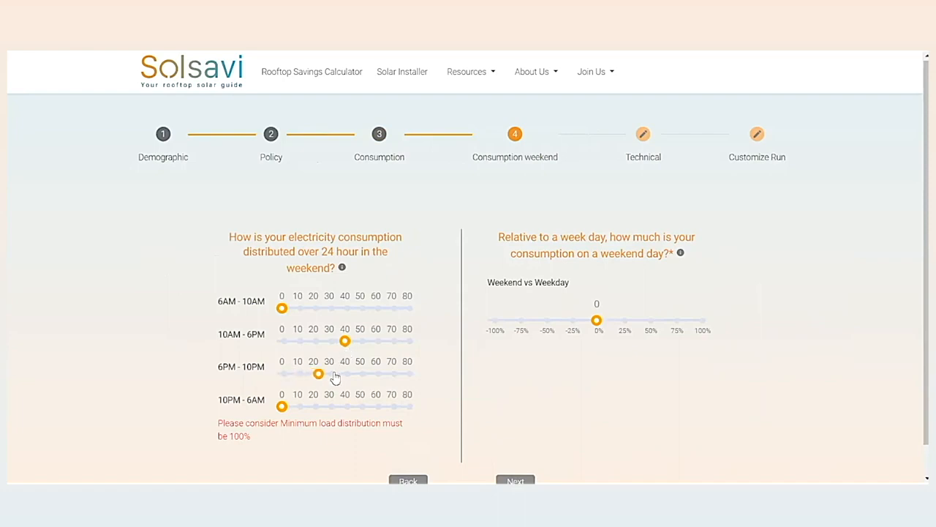
pyautogui.click(316, 407)
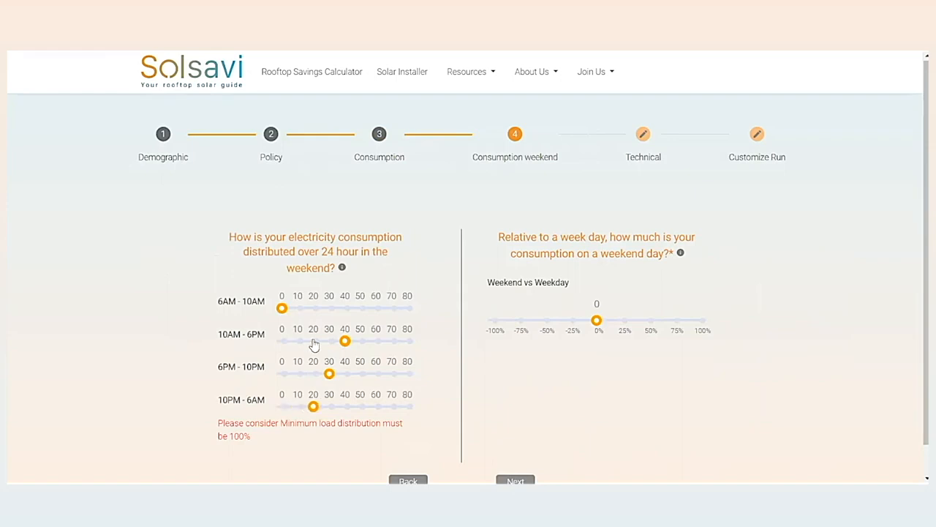
pyautogui.click(298, 407)
pyautogui.click(314, 309)
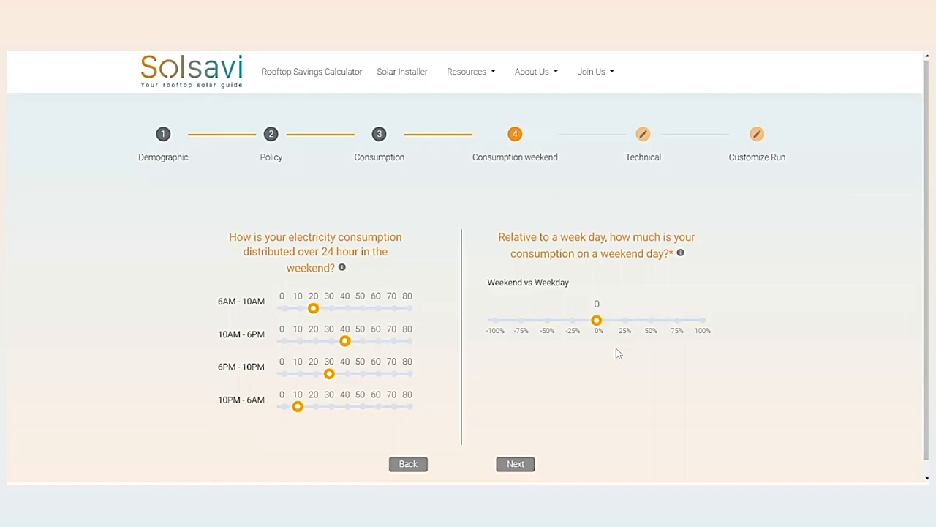
# Try several weekend versus weekday consumption levels, settle on -25%, and continue to the Technical stage.
pyautogui.click(625, 329)
pyautogui.click(650, 329)
pyautogui.click(703, 329)
pyautogui.click(574, 324)
pyautogui.click(517, 327)
pyautogui.click(495, 327)
pyautogui.click(574, 328)
pyautogui.click(512, 466)
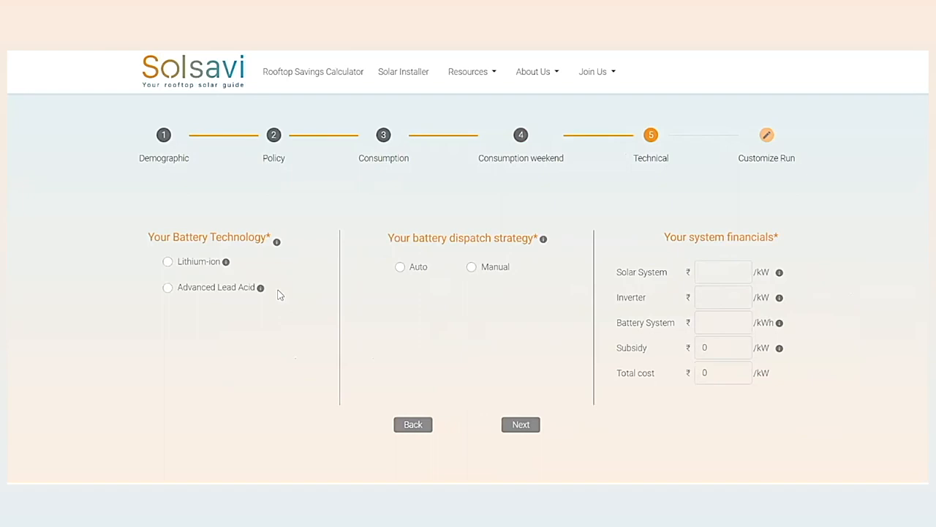
# Review the details of both battery technologies and select Lithium-ion.
pyautogui.moveTo(226, 265)
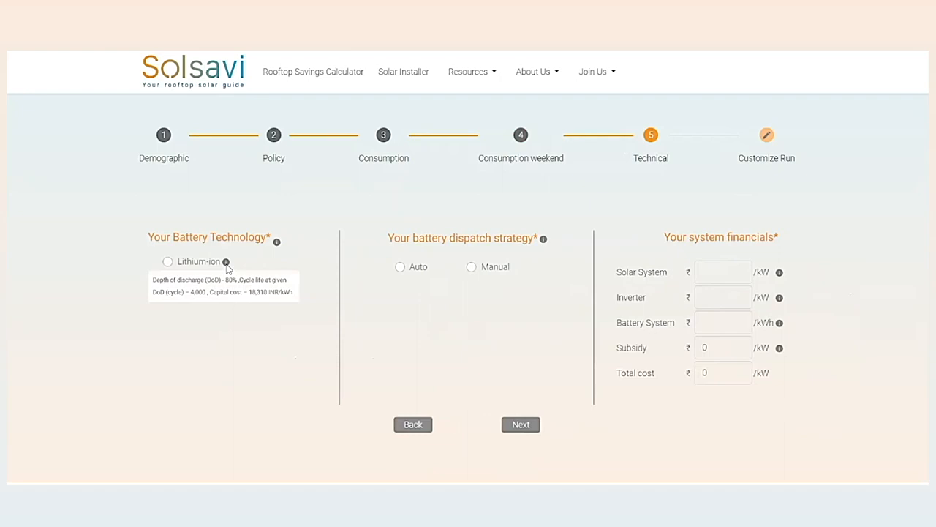
pyautogui.moveTo(263, 290)
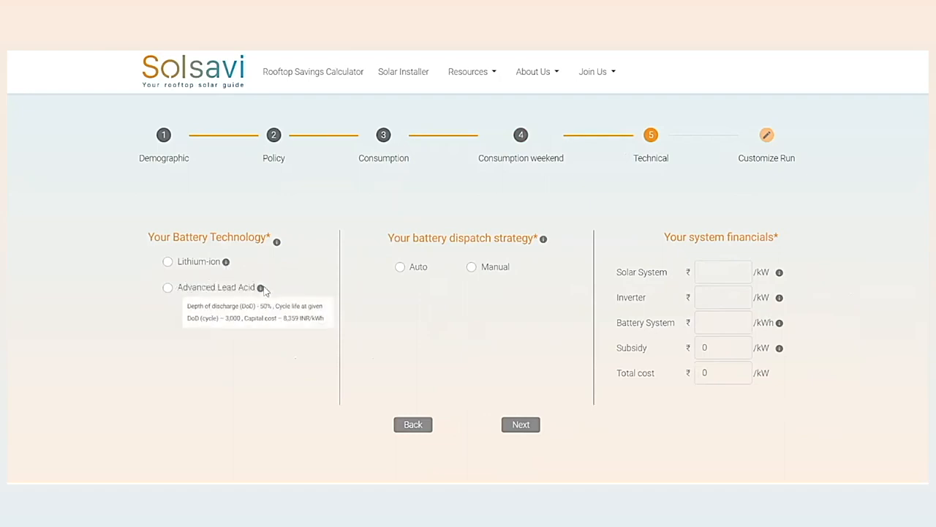
pyautogui.click(213, 265)
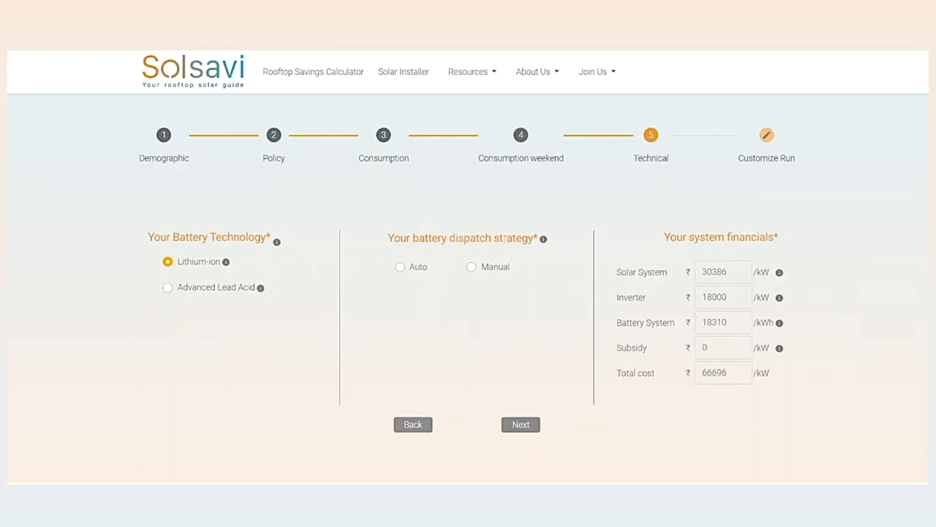
# Review the battery dispatch strategy information, select Auto, and switch the strategy to Manual.
pyautogui.moveTo(543, 245)
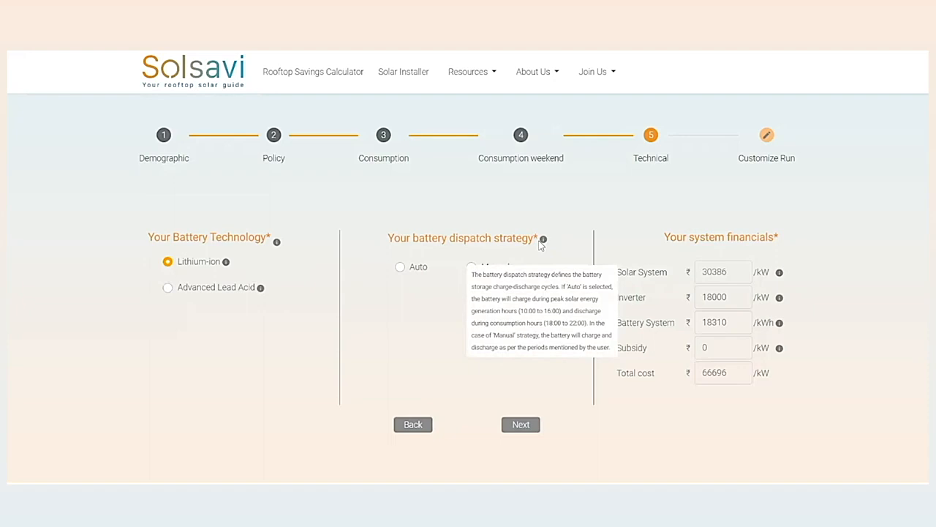
pyautogui.click(400, 268)
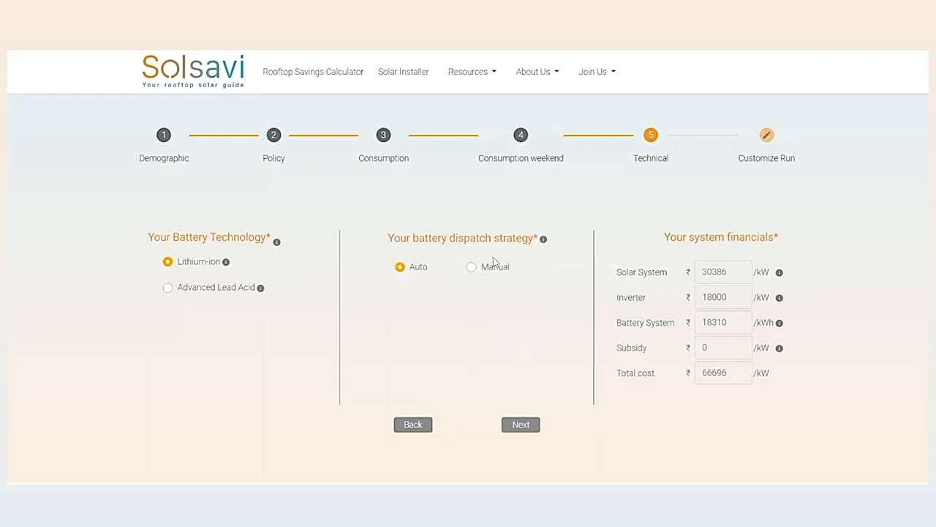
pyautogui.click(474, 268)
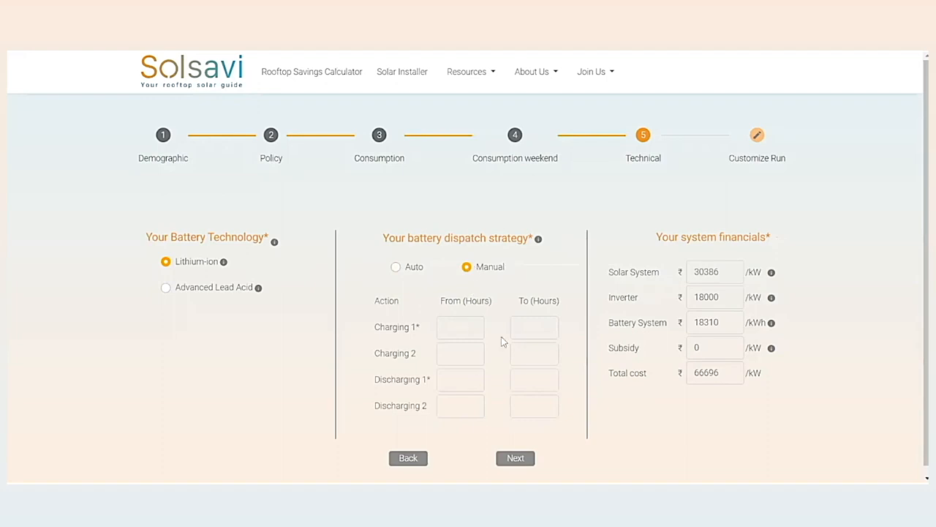
# Choose the Manual battery dispatch strategy and set Charging 1 from hour 9 to hour 17.
pyautogui.click(402, 267)
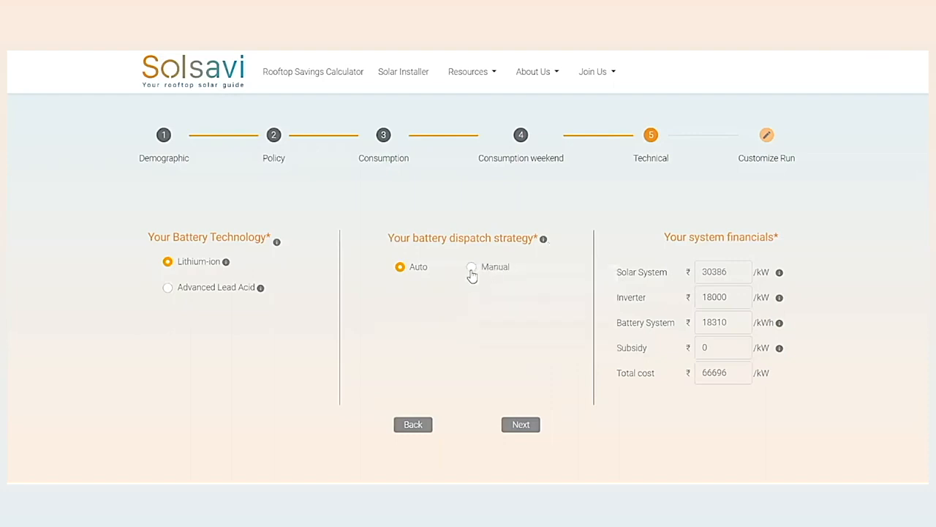
pyautogui.click(471, 272)
pyautogui.click(461, 330)
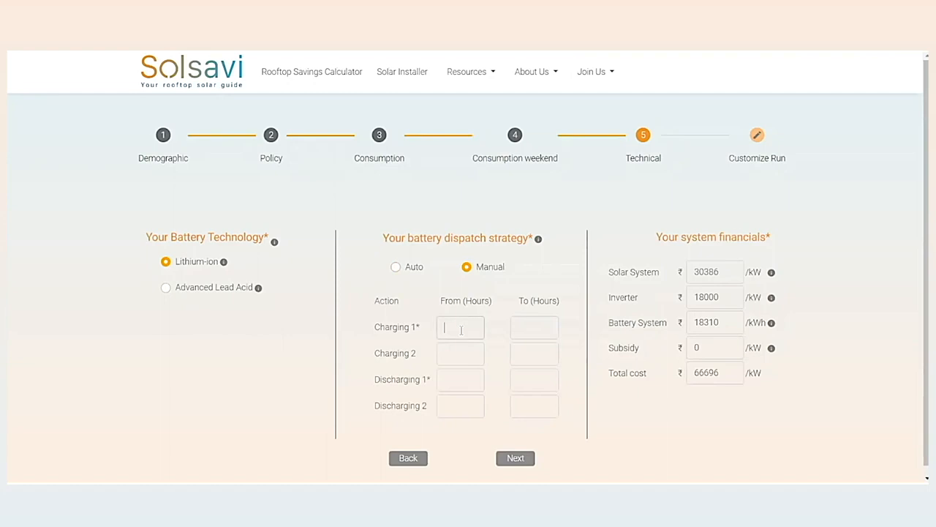
pyautogui.write('9')
pyautogui.press('Tab')
pyautogui.write('17')
pyautogui.click(458, 328)
pyautogui.click(540, 336)
# Set Discharging 1 from hour 18, try 22 and 24 as its end hour, and settle on 23.
pyautogui.click(472, 384)
pyautogui.write('18')
pyautogui.press('Tab')
pyautogui.write('22')
pyautogui.press('BackSpace')
pyautogui.write('3')
pyautogui.press('BackSpace')
pyautogui.write('4')
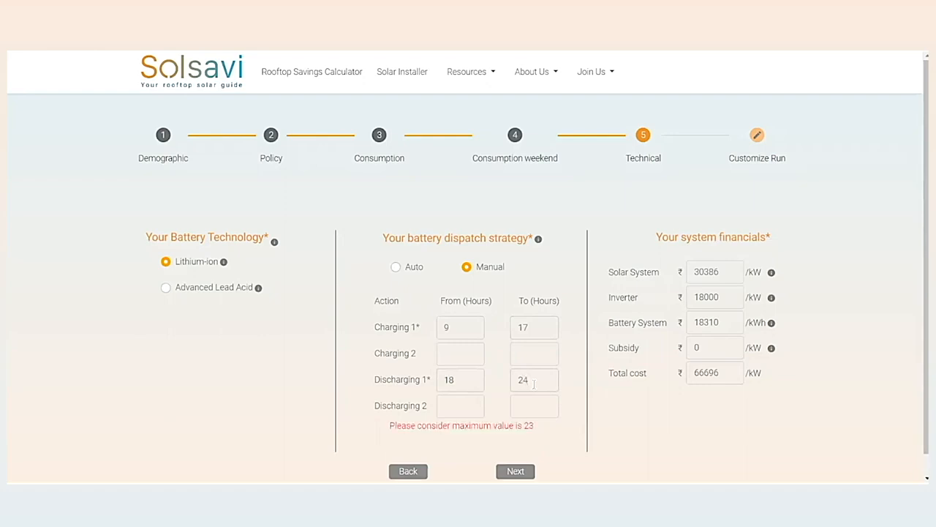
pyautogui.press('BackSpace')
pyautogui.write('3')
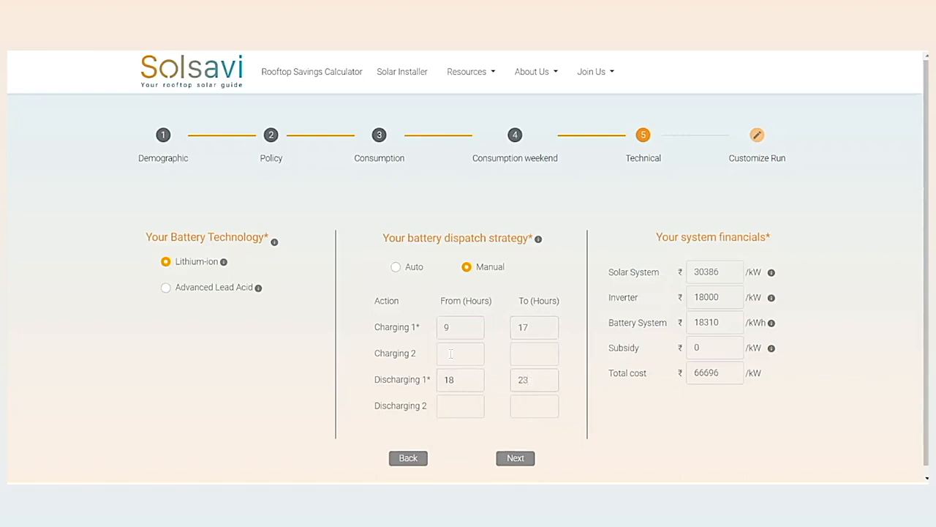
# Switch the battery dispatch strategy to Auto, set the solar system cost to ₹45000/kW, and continue to Customize Run.
pyautogui.click(413, 271)
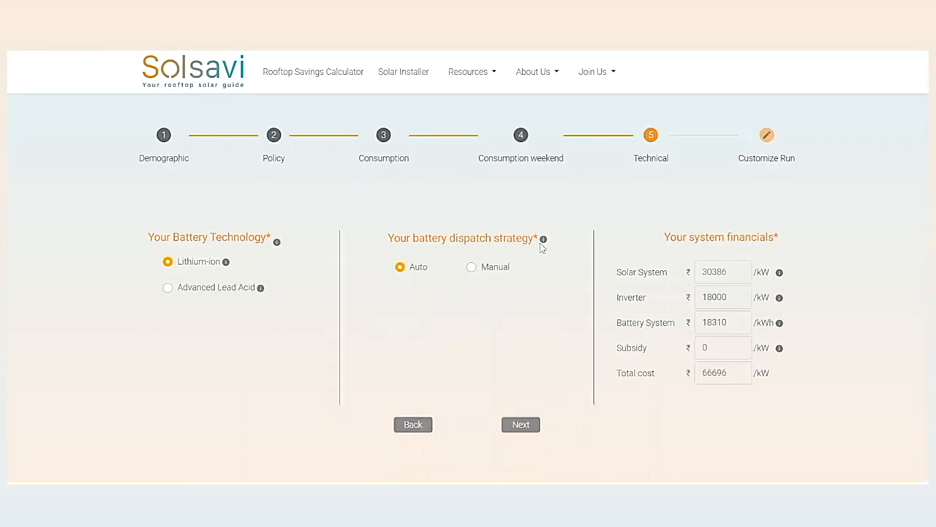
pyautogui.moveTo(541, 247)
pyautogui.moveTo(735, 273); pyautogui.dragTo(692, 274)
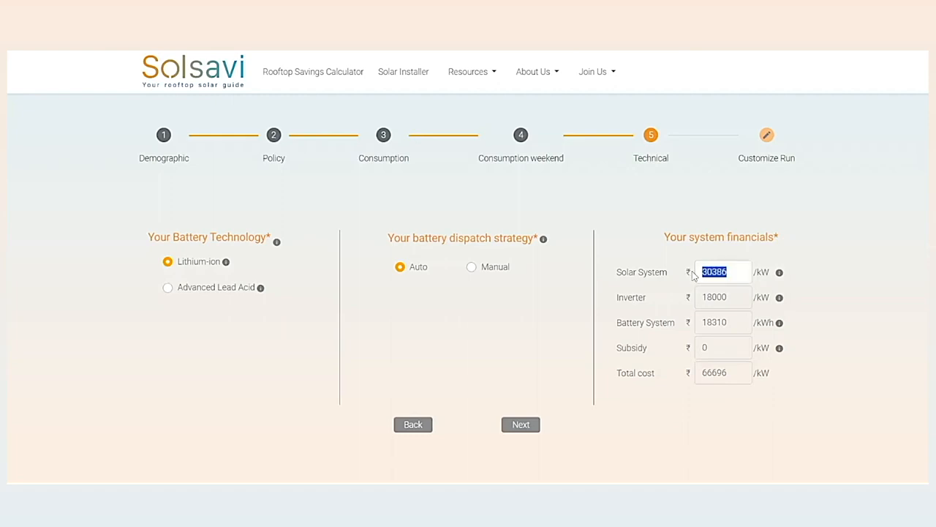
pyautogui.press('BackSpace')
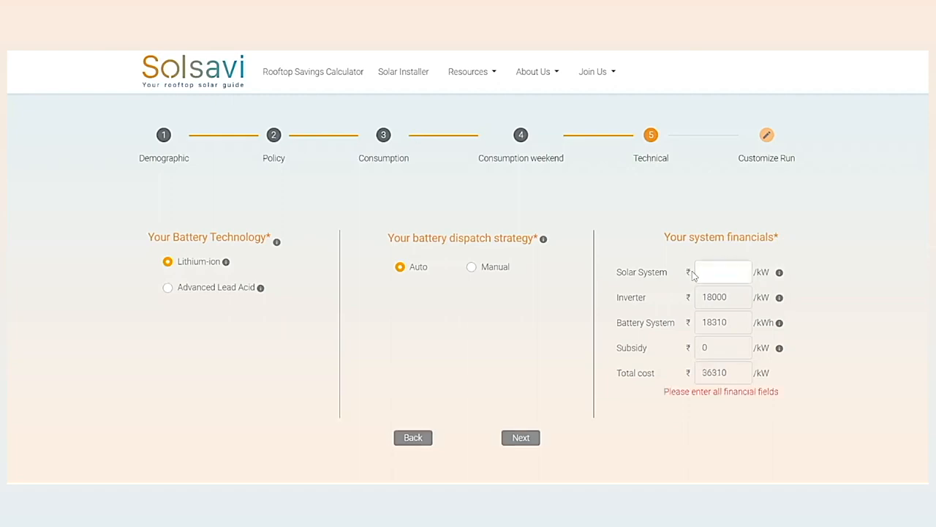
pyautogui.write('45')
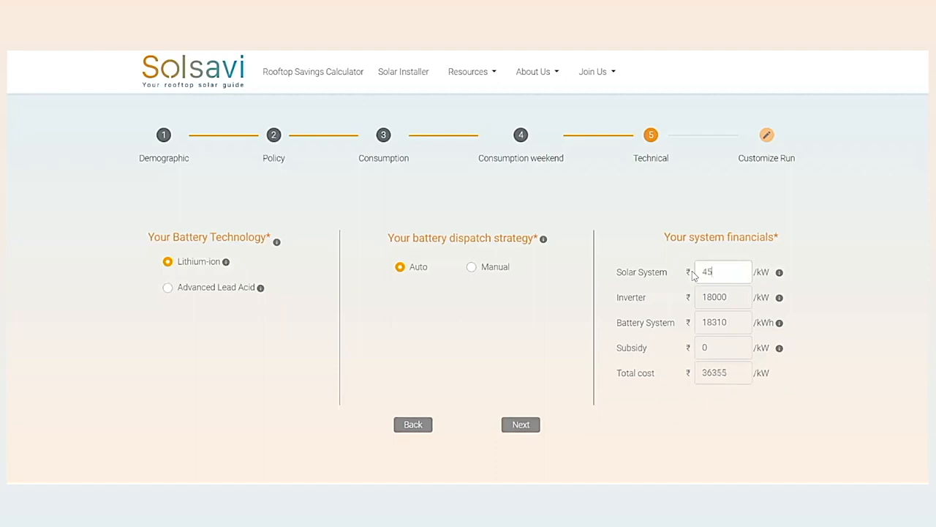
pyautogui.write('000')
pyautogui.click(672, 415)
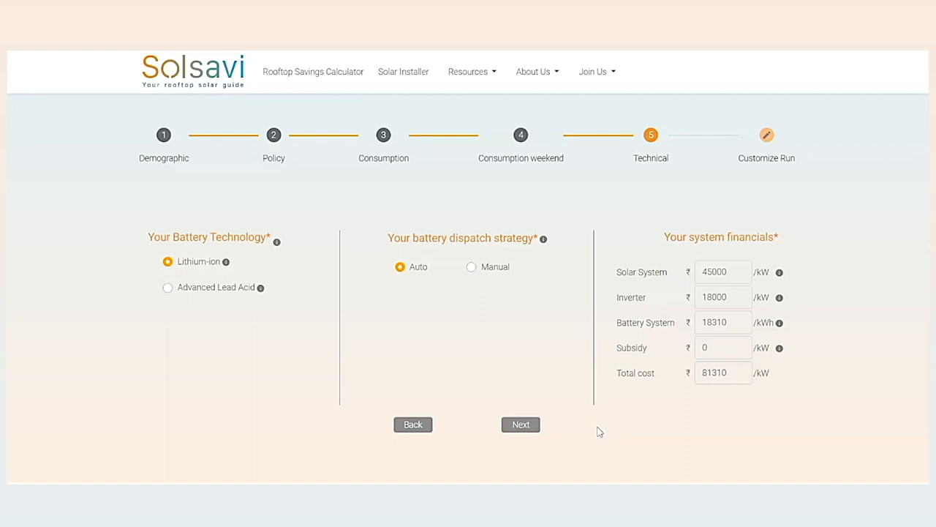
pyautogui.click(525, 426)
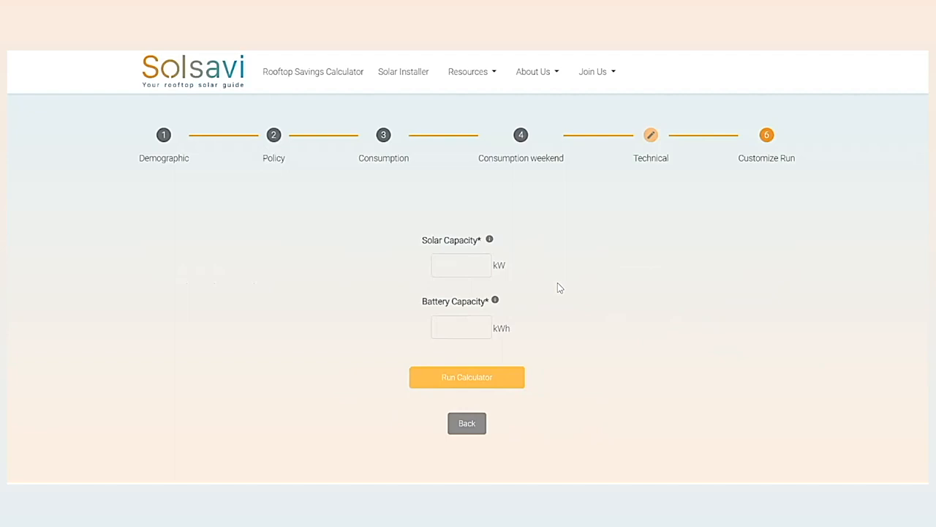
# Try a solar capacity of 121 kW, and set it to 120 kW instead.
pyautogui.click(441, 262)
pyautogui.write('21')
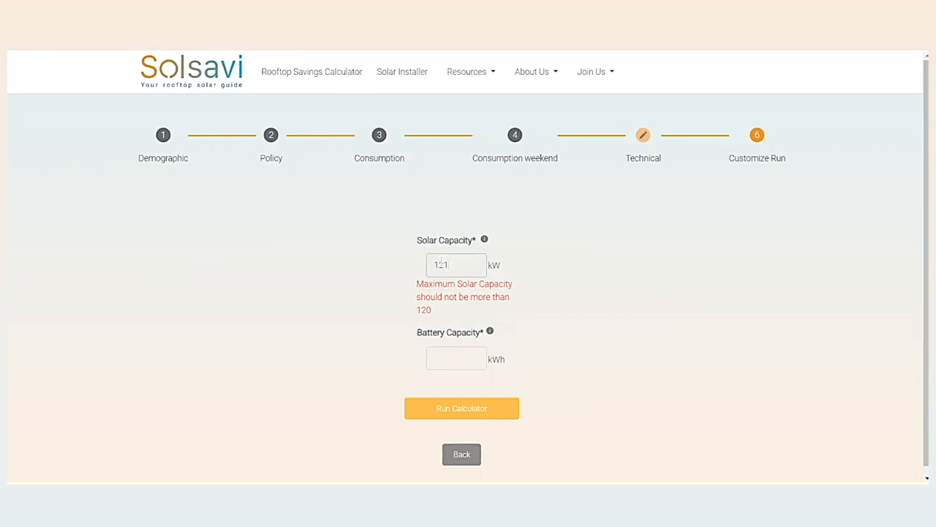
pyautogui.press('BackSpace')
pyautogui.press('BackSpace')
pyautogui.write('20')
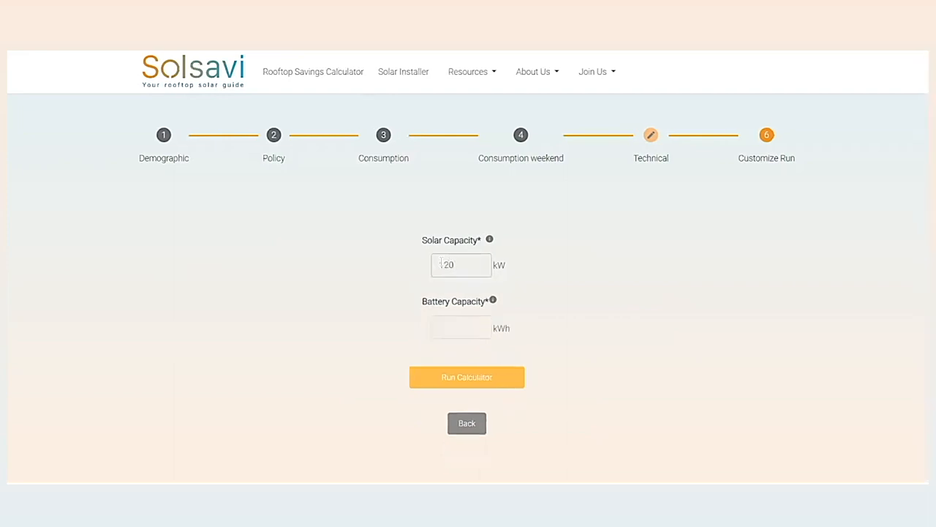
pyautogui.click(467, 329)
pyautogui.click(483, 265)
# Try a battery capacity of 250 kWh, set it to 60 kWh instead, and run the calculator.
pyautogui.press('Tab')
pyautogui.write('250')
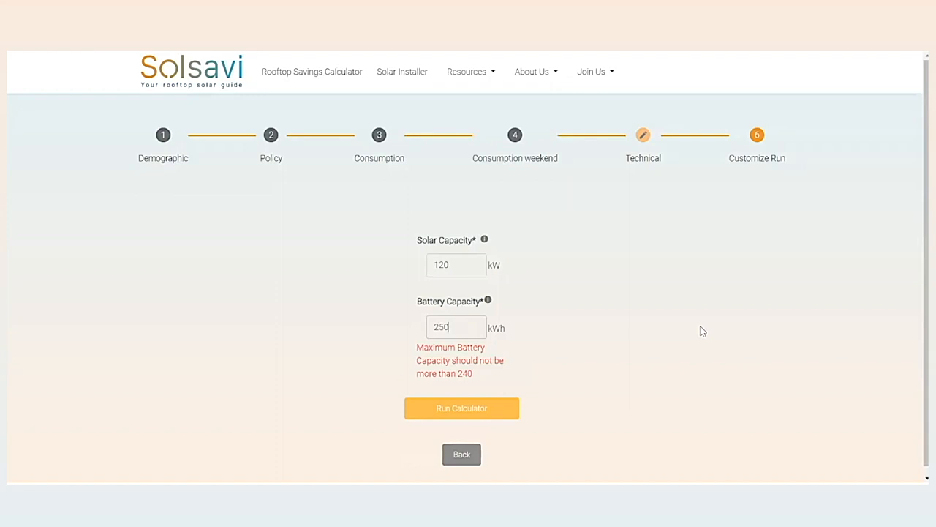
pyautogui.press('BackSpace')
pyautogui.press('BackSpace')
pyautogui.press('BackSpace')
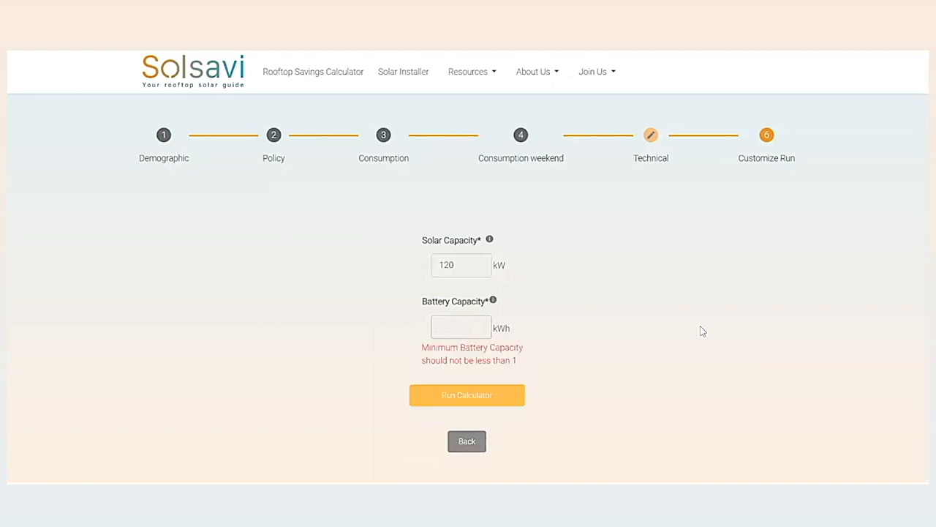
pyautogui.write('60')
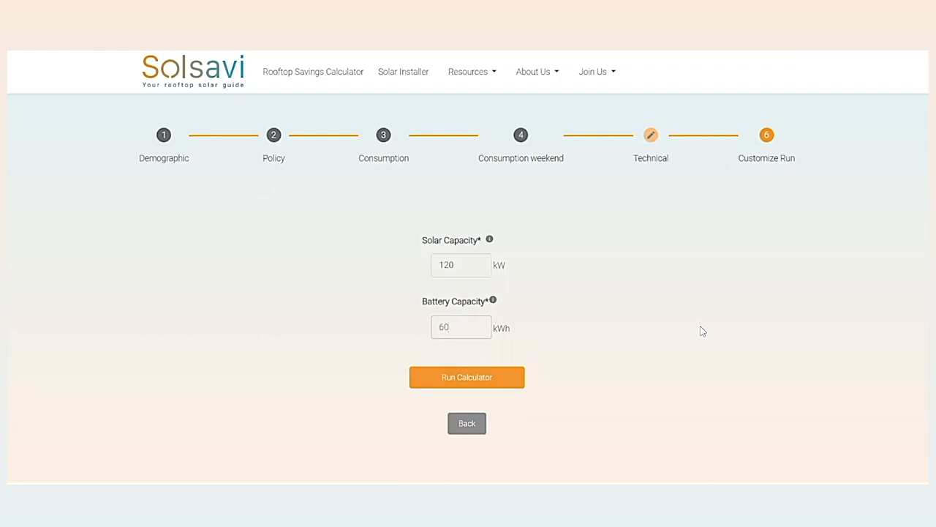
pyautogui.click(464, 377)
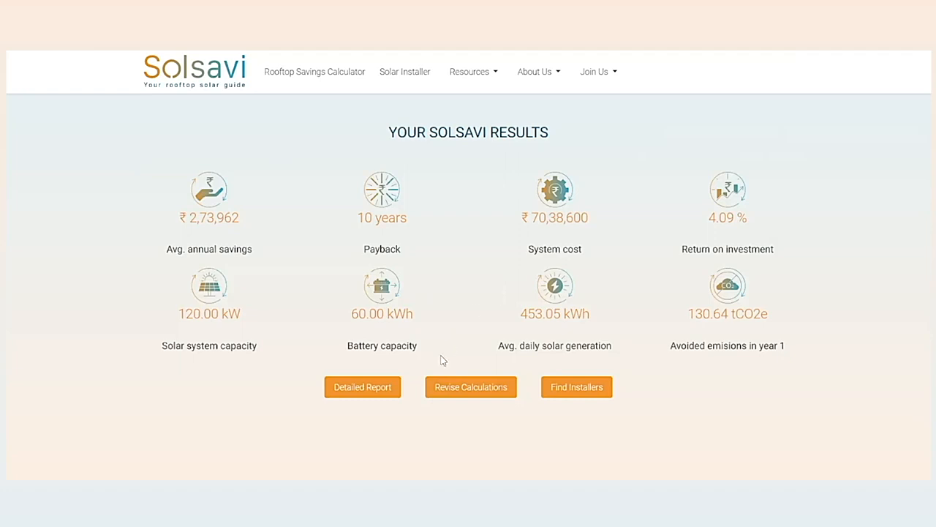
# Open the detailed report and show the daily load profile for 8/19/2023 and for 8/26/2023.
pyautogui.click(389, 390)
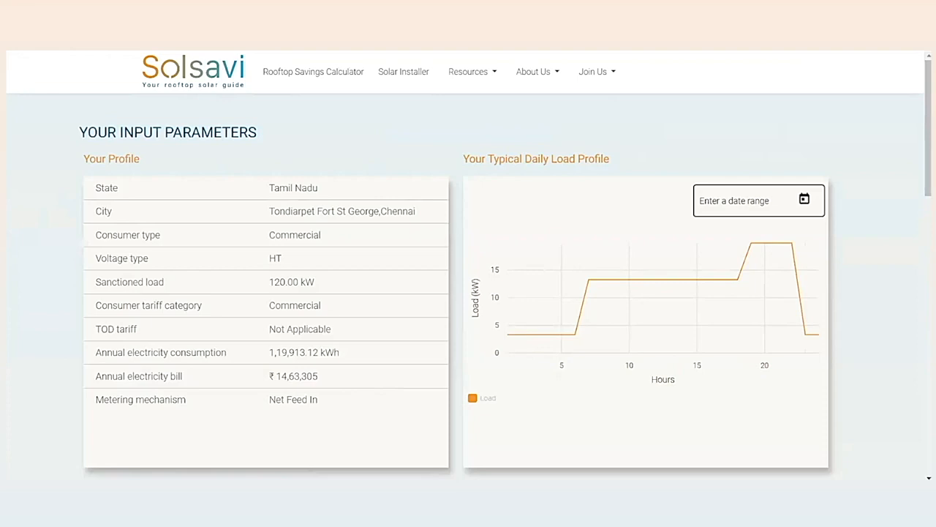
pyautogui.click(805, 199)
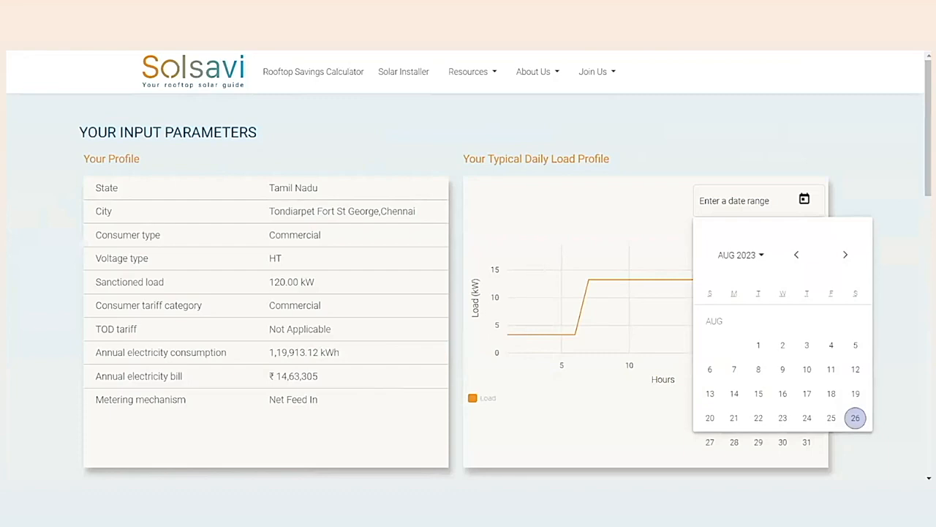
pyautogui.click(855, 393)
pyautogui.click(856, 394)
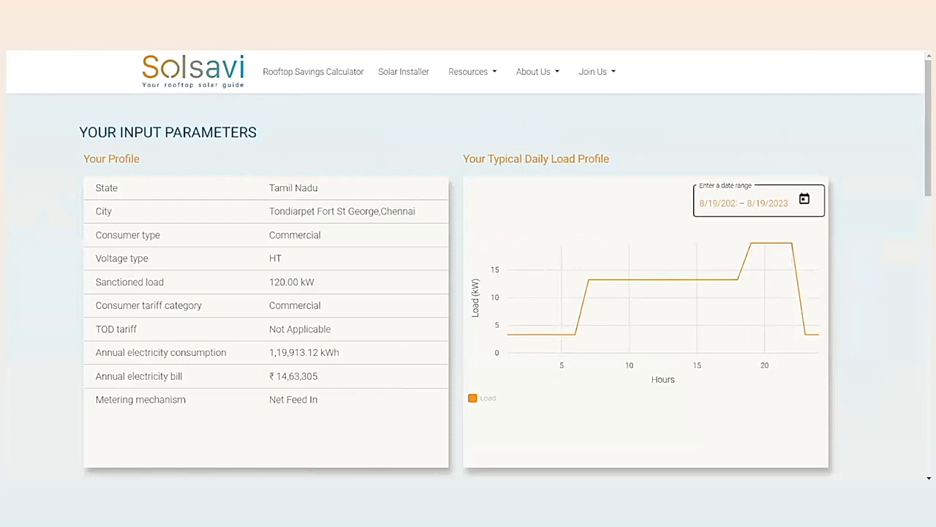
pyautogui.click(804, 199)
pyautogui.click(855, 418)
pyautogui.click(855, 418)
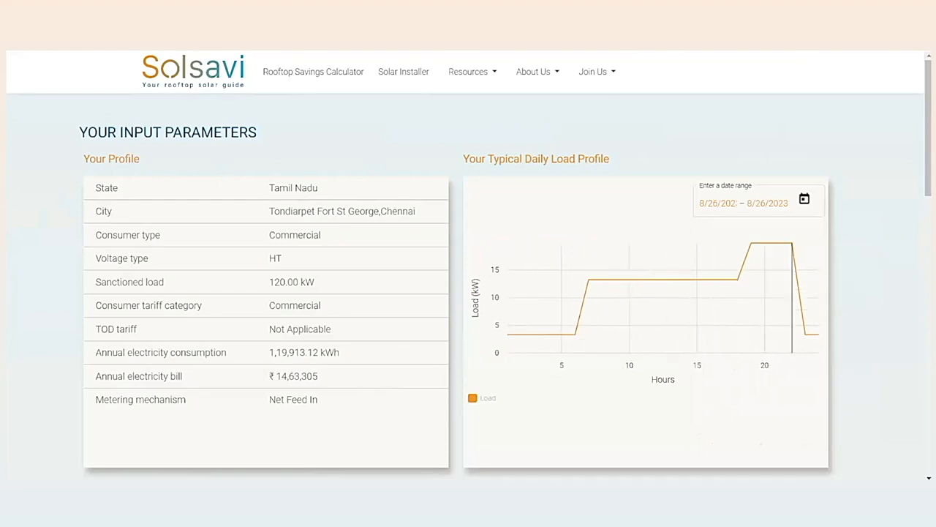
# Show the load profile for the weekday 8/25/2023 and for the full week from 8/20/2023 to 8/26/2023.
pyautogui.click(804, 199)
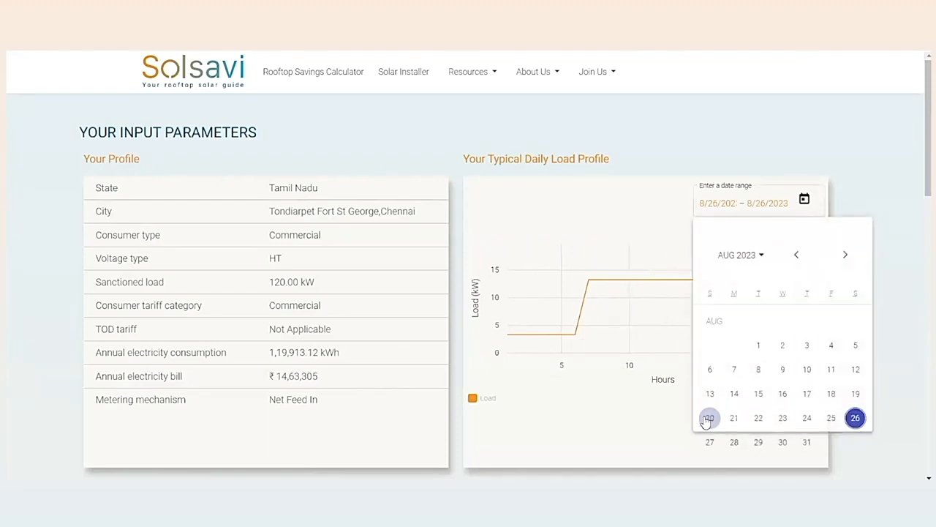
pyautogui.click(831, 418)
pyautogui.click(831, 418)
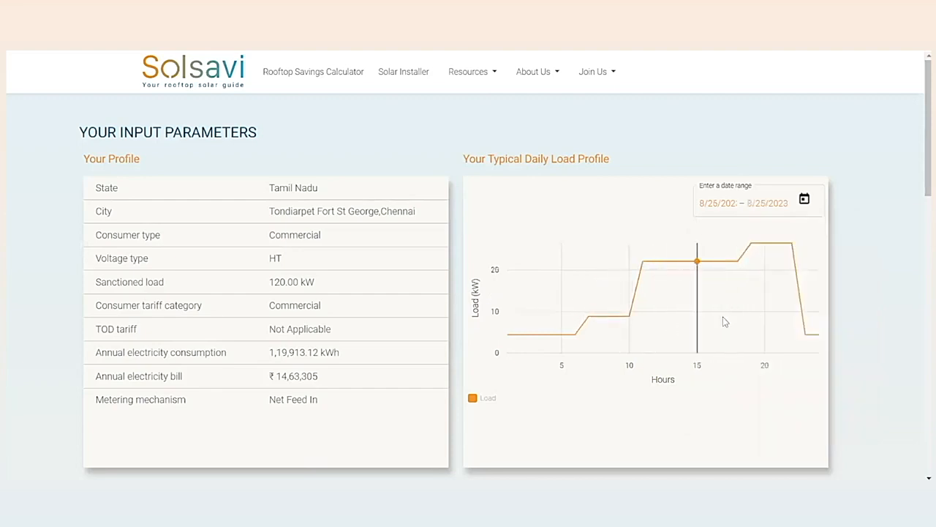
pyautogui.moveTo(780, 297)
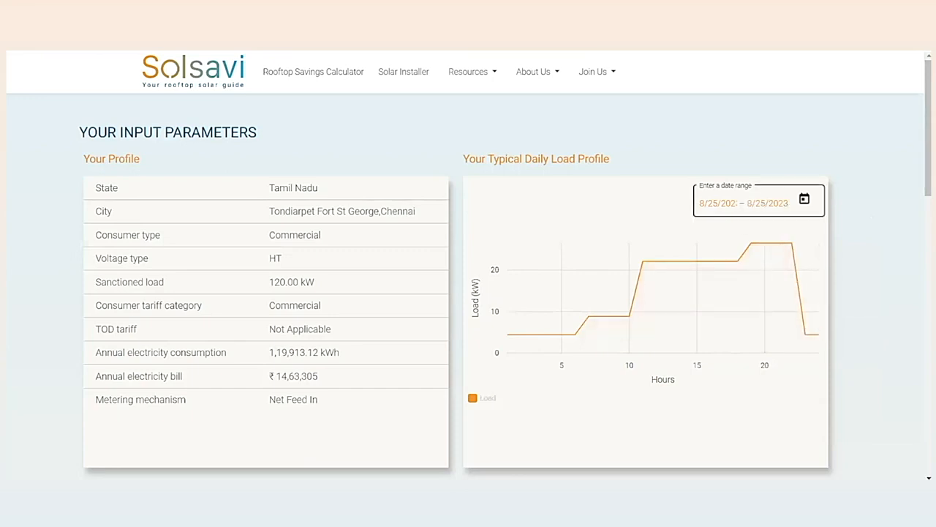
pyautogui.click(804, 199)
pyautogui.click(710, 418)
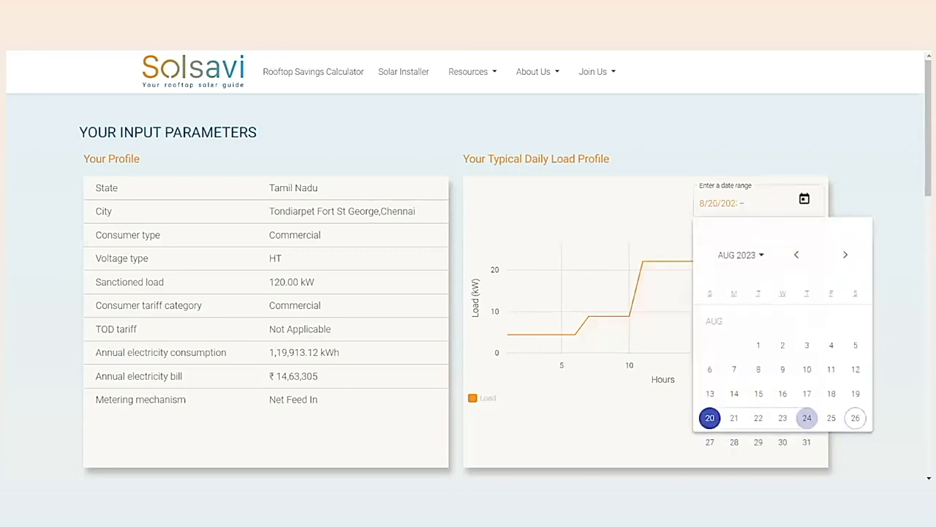
pyautogui.click(855, 417)
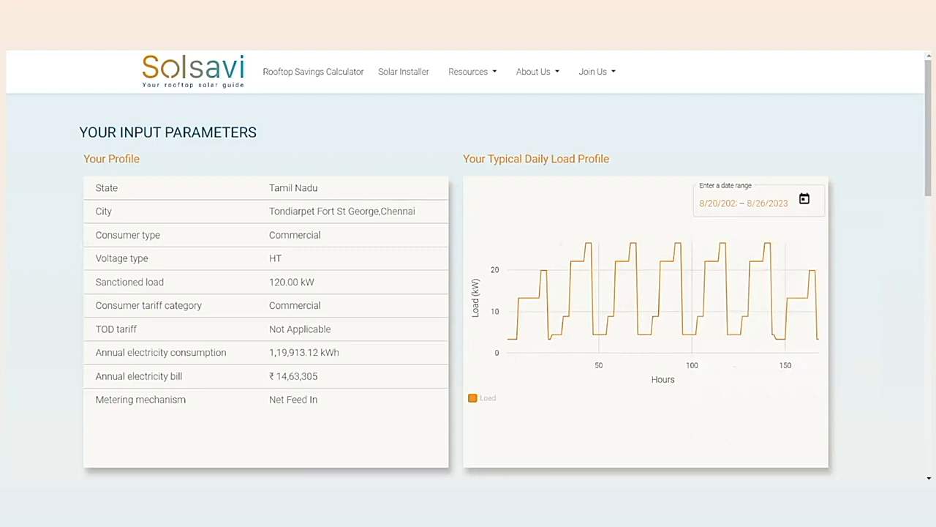
# Review the solar system results, highlighting the system size, shade free space, battery power and battery energy capacity.
pyautogui.scroll(-3, 468, 293)
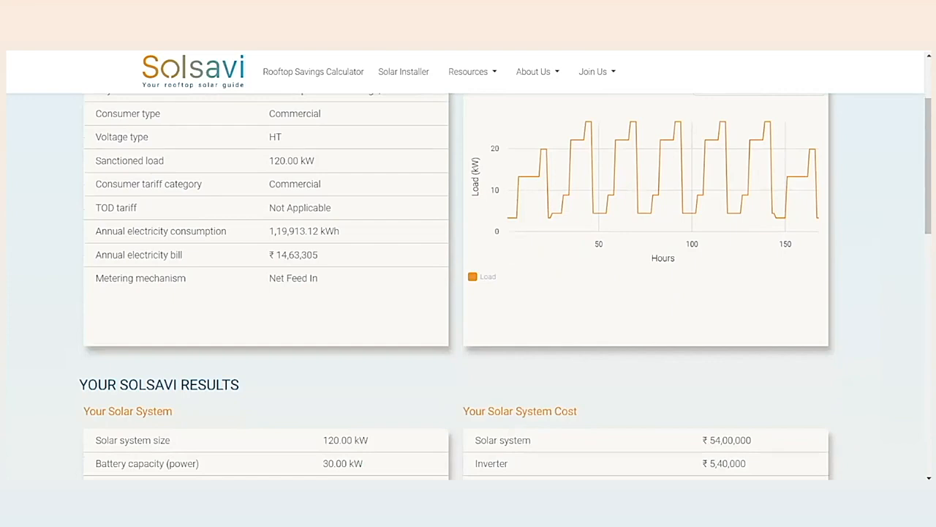
pyautogui.scroll(-5, 468, 293)
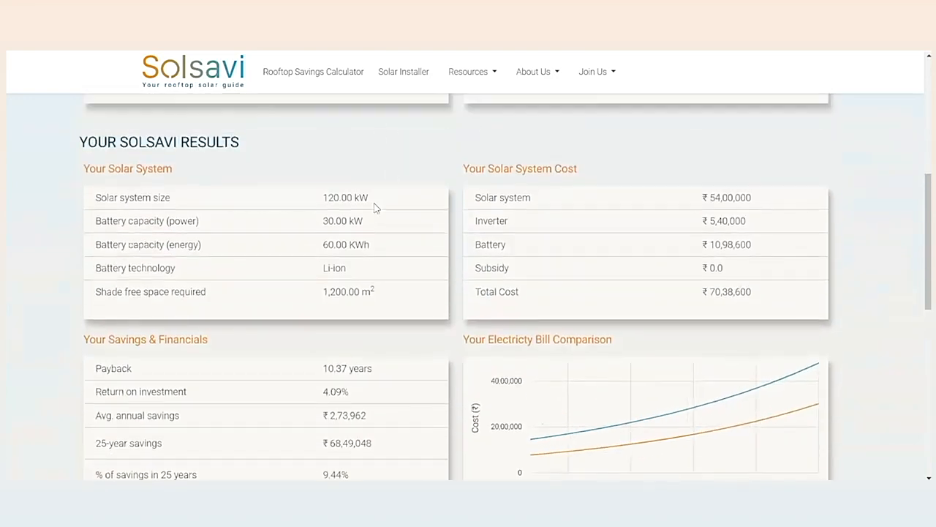
pyautogui.moveTo(369, 197); pyautogui.dragTo(324, 197)
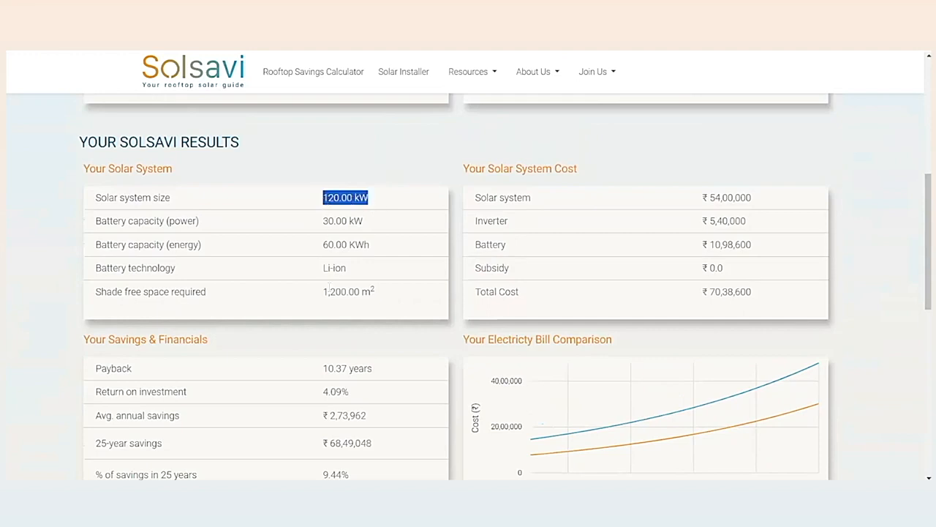
pyautogui.moveTo(323, 291); pyautogui.dragTo(376, 296)
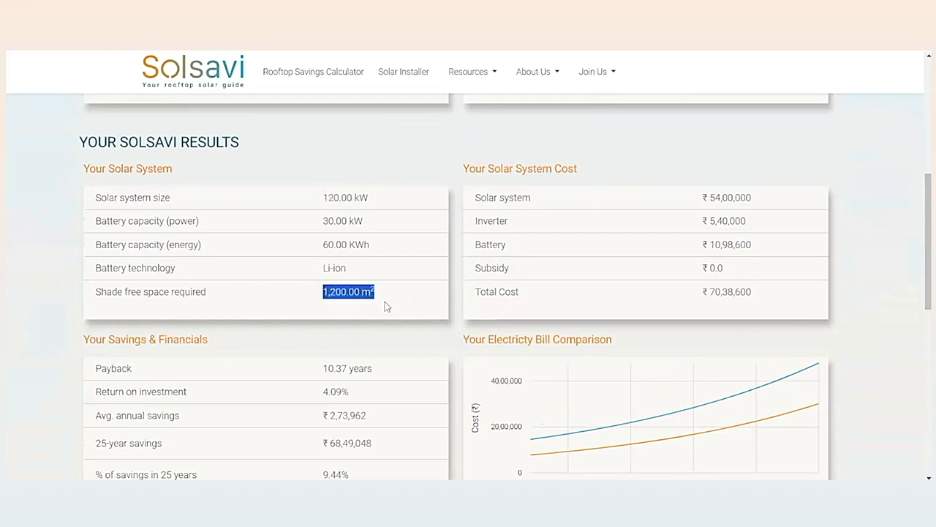
pyautogui.click(357, 222)
pyautogui.moveTo(363, 221); pyautogui.dragTo(322, 222)
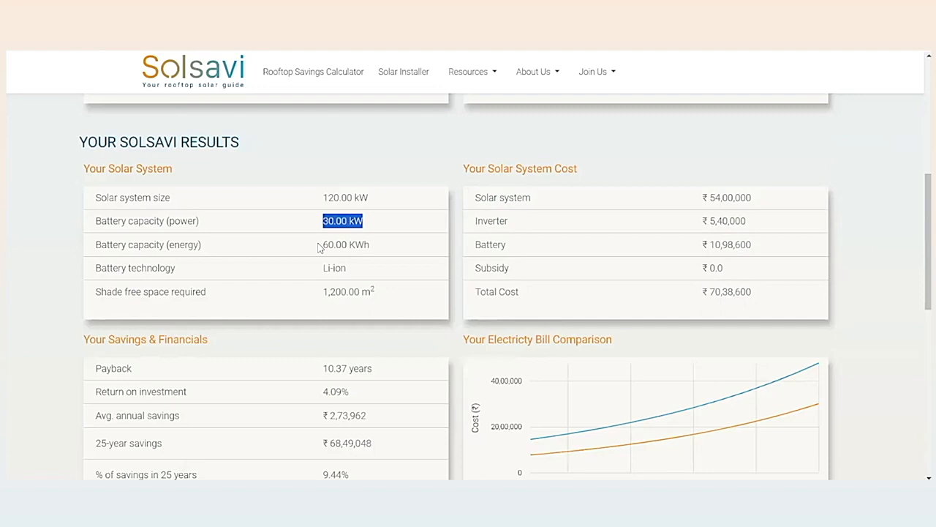
pyautogui.moveTo(323, 245); pyautogui.dragTo(377, 254)
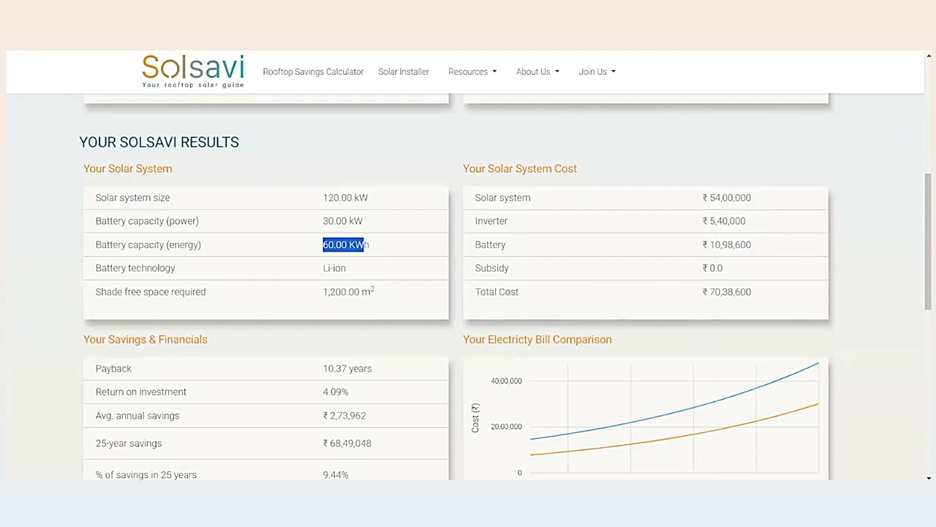
# Examine the savings and financials and compare the electricity bills with and without the system on the chart.
pyautogui.scroll(-1, 469, 292)
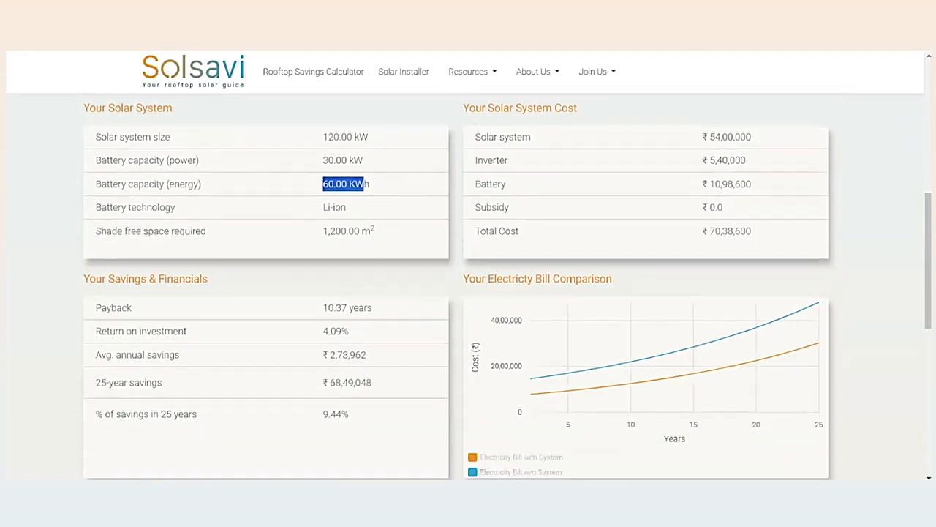
pyautogui.scroll(-1, 468, 293)
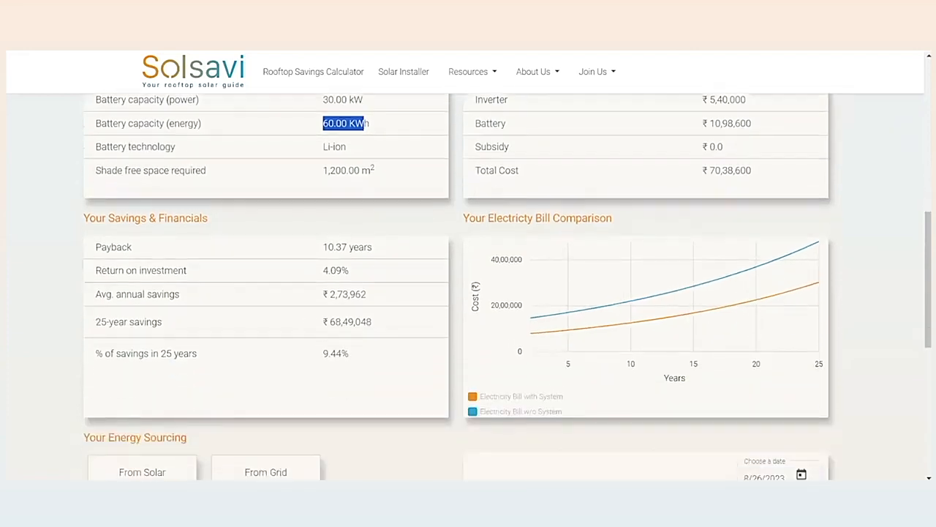
pyautogui.scroll(-2, 395, 201)
pyautogui.scroll(1, 395, 202)
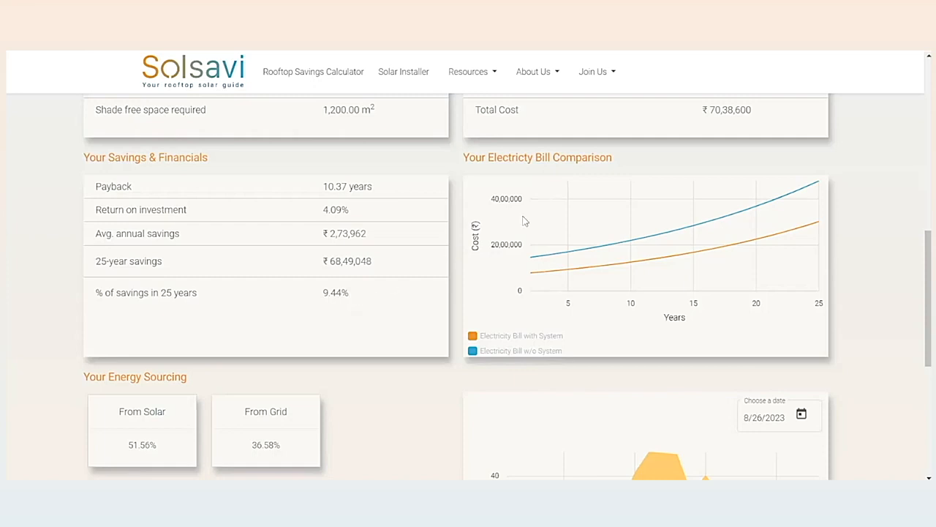
pyautogui.moveTo(534, 222)
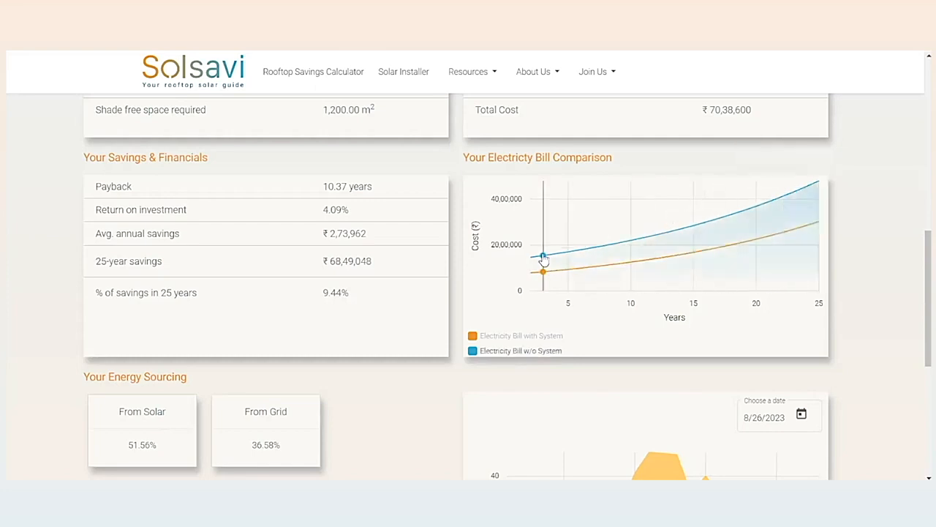
# Review the energy sourcing figures, highlighting the percentages from solar, from grid, from battery and exported to grid.
pyautogui.moveTo(657, 256)
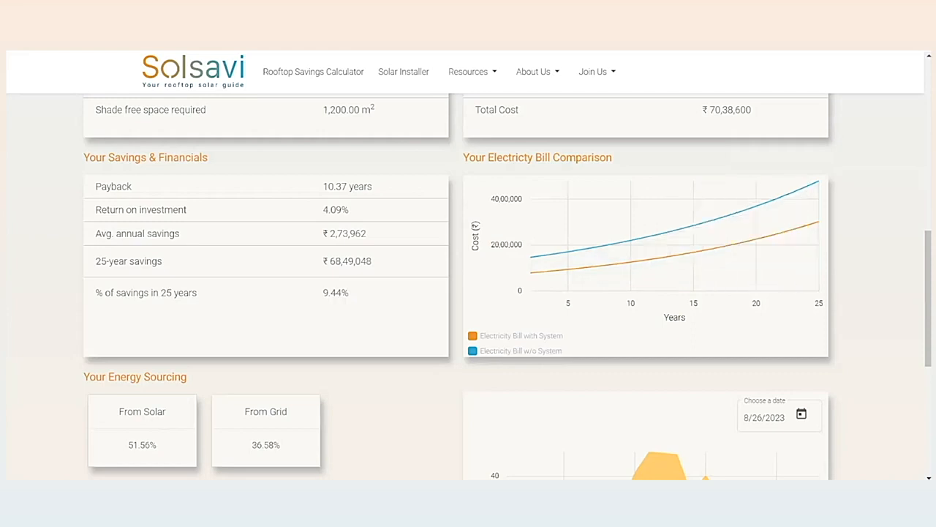
pyautogui.scroll(-3, 719, 200)
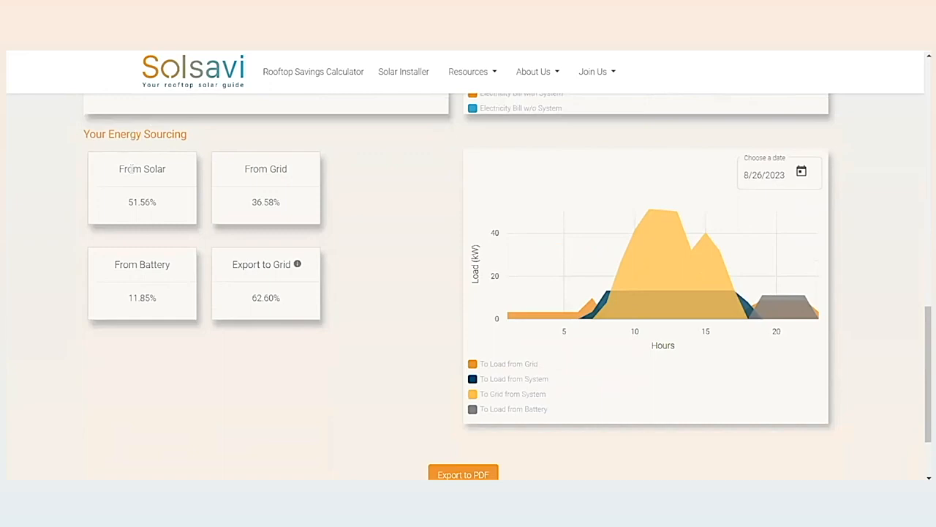
pyautogui.moveTo(158, 202); pyautogui.dragTo(129, 204)
pyautogui.moveTo(284, 208); pyautogui.dragTo(248, 209)
pyautogui.moveTo(158, 303); pyautogui.dragTo(128, 306)
pyautogui.moveTo(285, 306); pyautogui.dragTo(254, 301)
# Show the hourly energy sourcing chart for 8/26/2023 and for 8/21/2023, and inspect the evening supply from grid and battery.
pyautogui.click(802, 171)
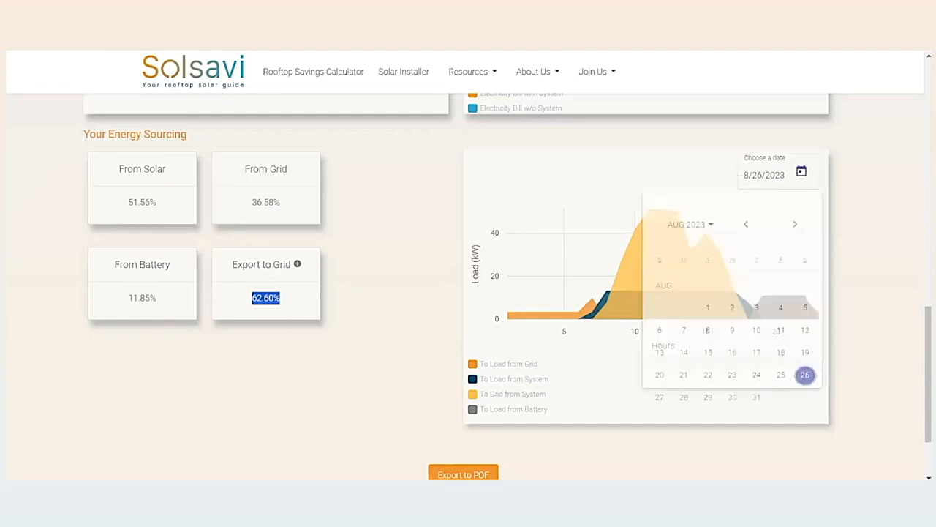
pyautogui.click(805, 390)
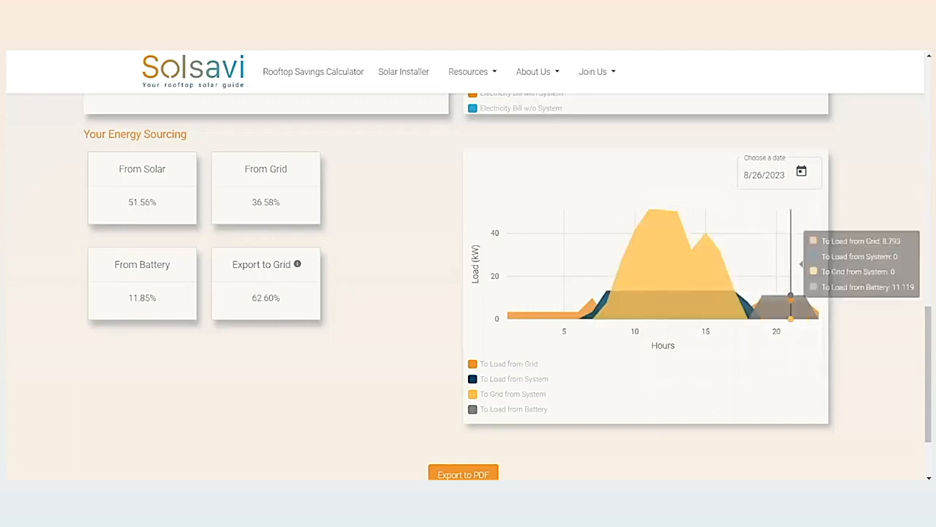
pyautogui.click(801, 171)
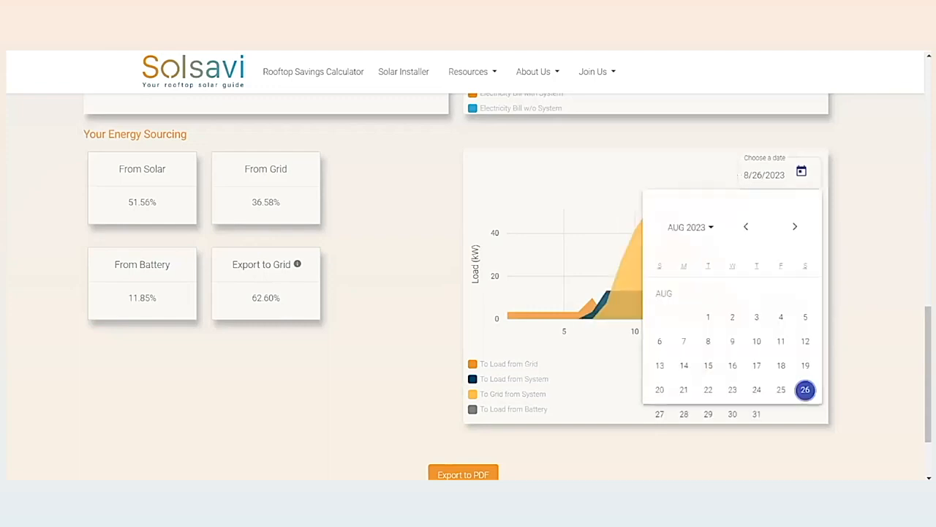
pyautogui.click(684, 389)
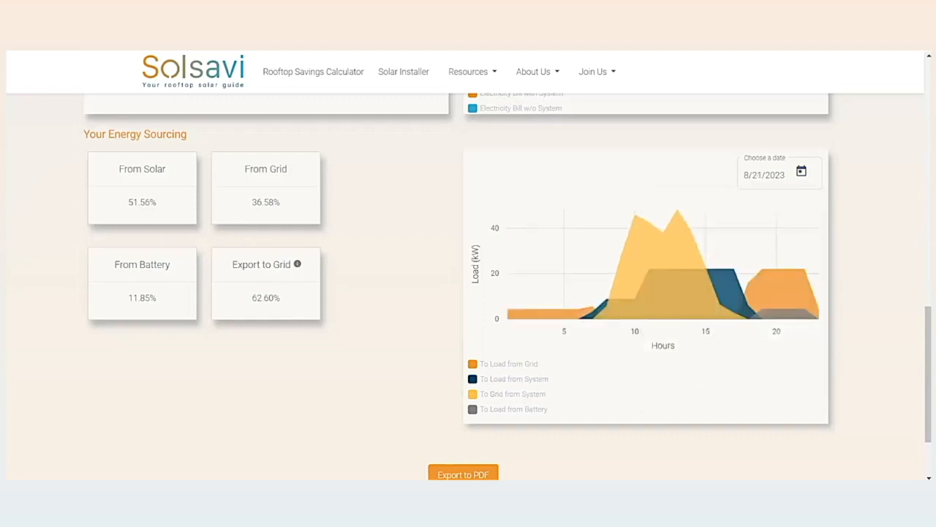
pyautogui.moveTo(806, 269)
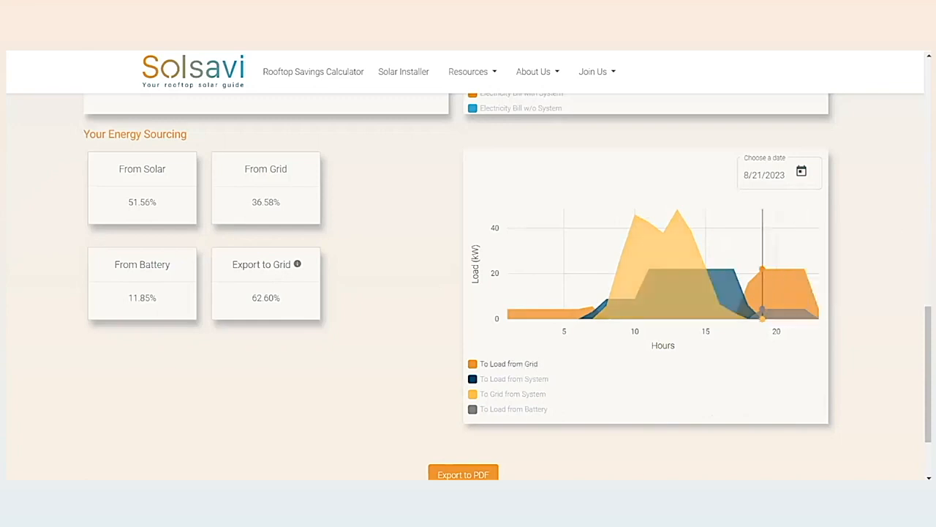
pyautogui.moveTo(777, 268)
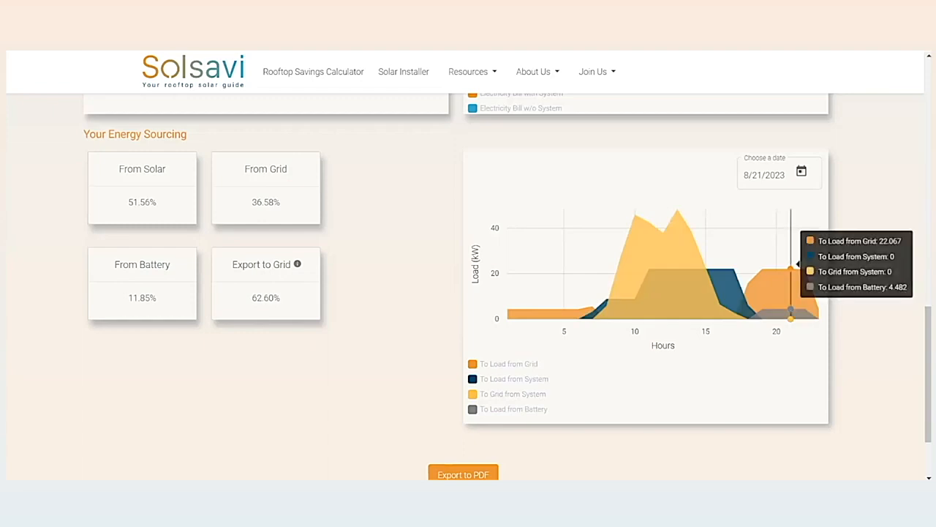
# Open the detailed listing of calculation assumptions and review the battery, financial, grid, utility rate and PV system sections.
pyautogui.scroll(-2, 792, 278)
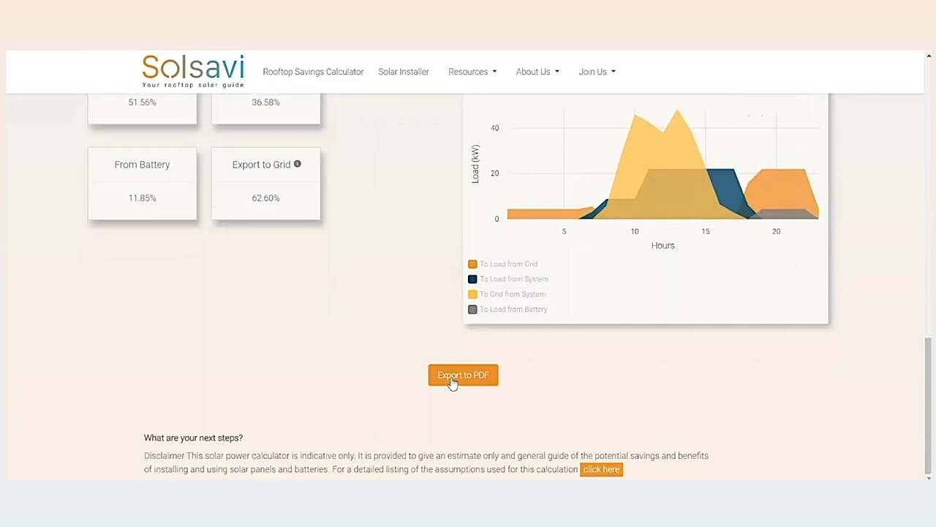
pyautogui.click(601, 469)
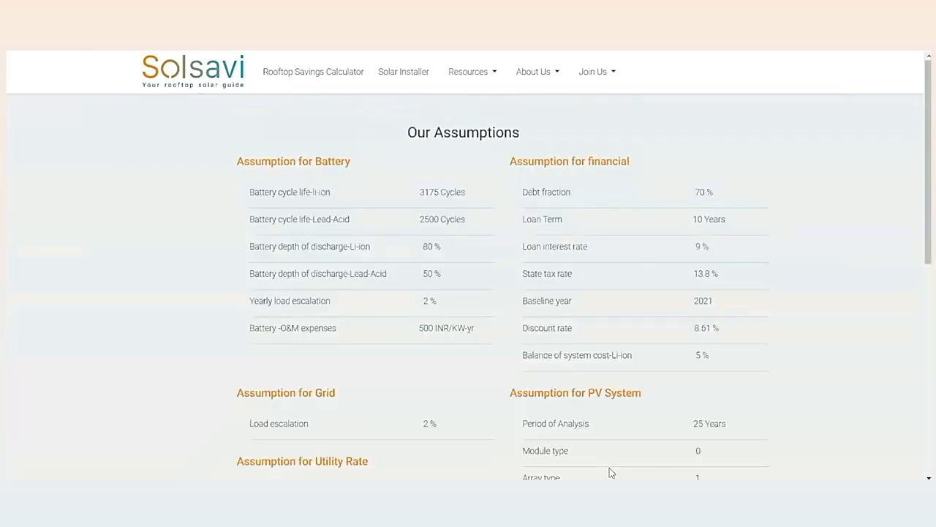
pyautogui.scroll(-6, 610, 472)
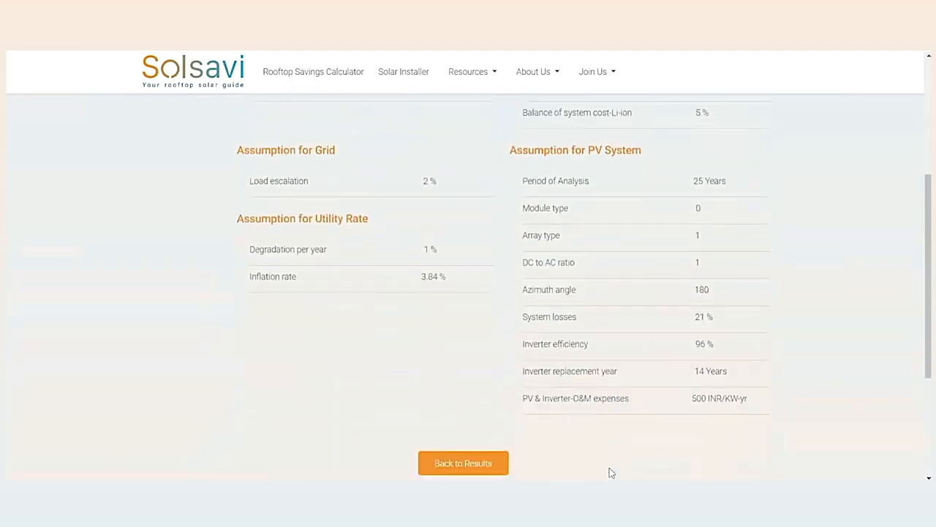
pyautogui.scroll(4, 611, 472)
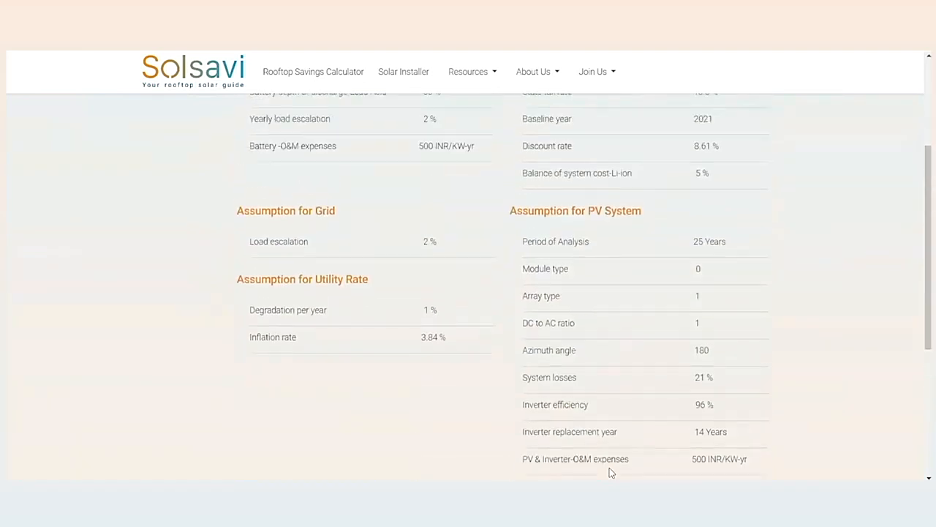
pyautogui.scroll(2, 610, 469)
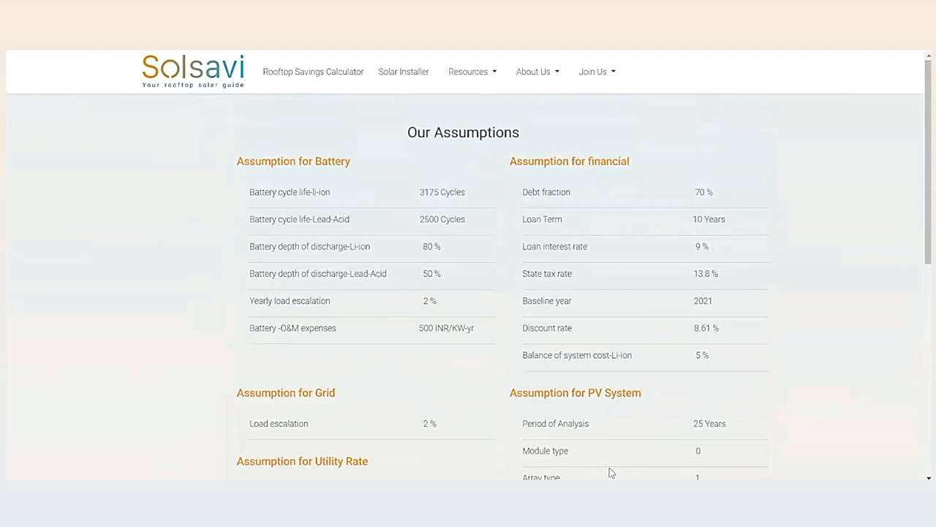